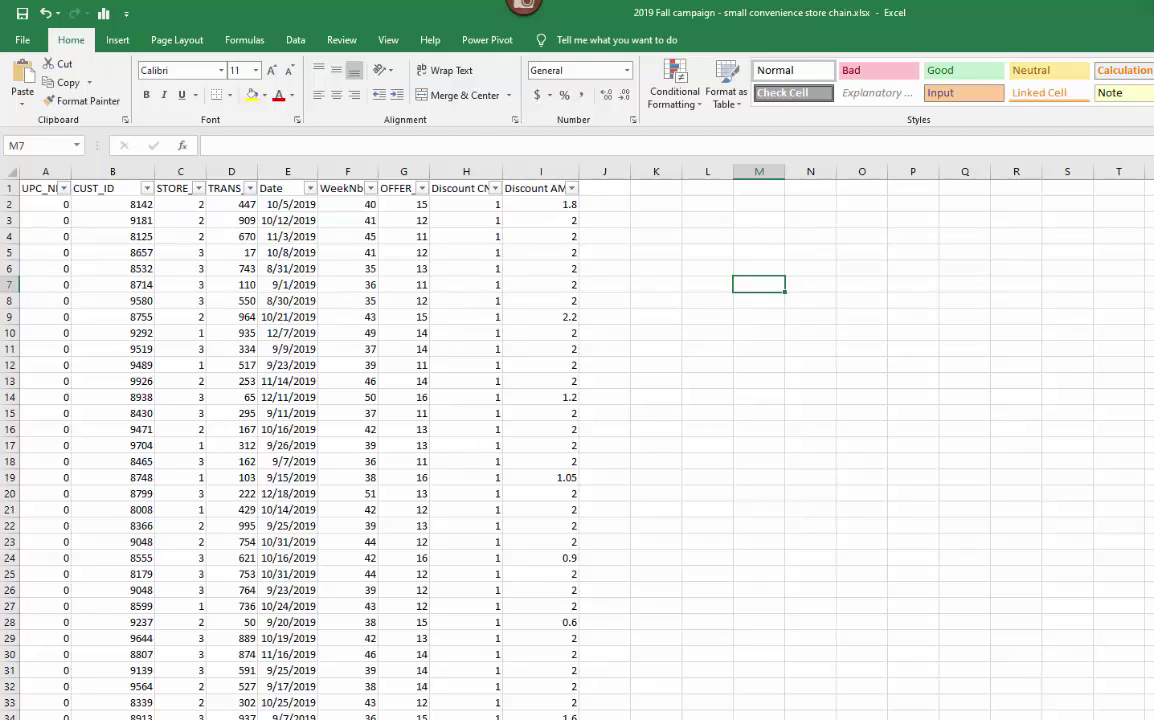
- Switch back to the Power BI dashboard, whose CurrentWeek slicer lists weeks 35–51 and Current
key(alt+Tab)
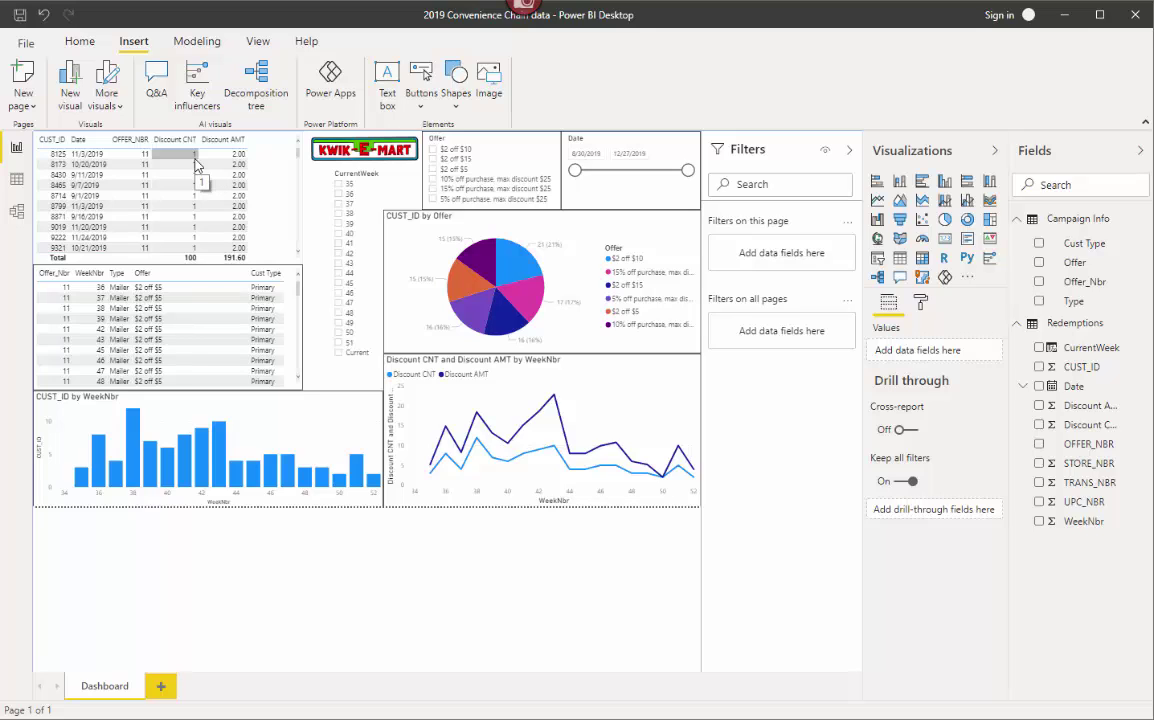
- Tick Current in the CurrentWeek slicer, leaving week 52's two redemptions totalling 4.00
click(339, 353)
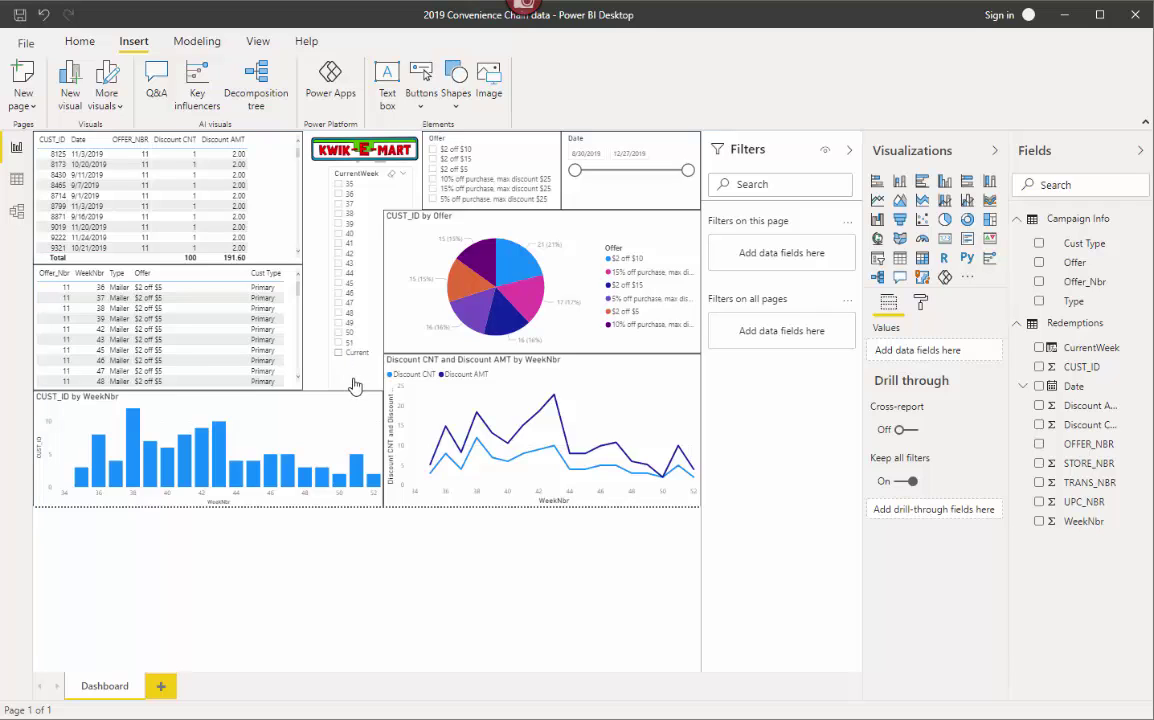
click(517, 570)
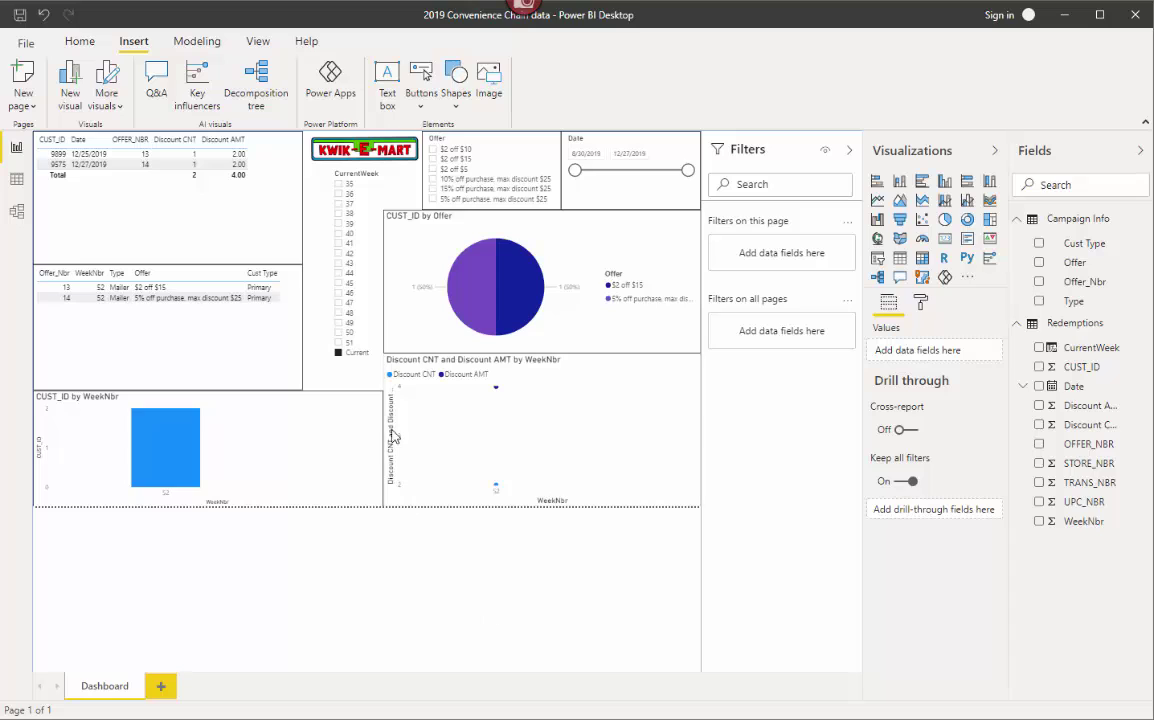
- Clear the Current slicer filter so all weeks show 100 redemptions totalling 191.60
click(339, 350)
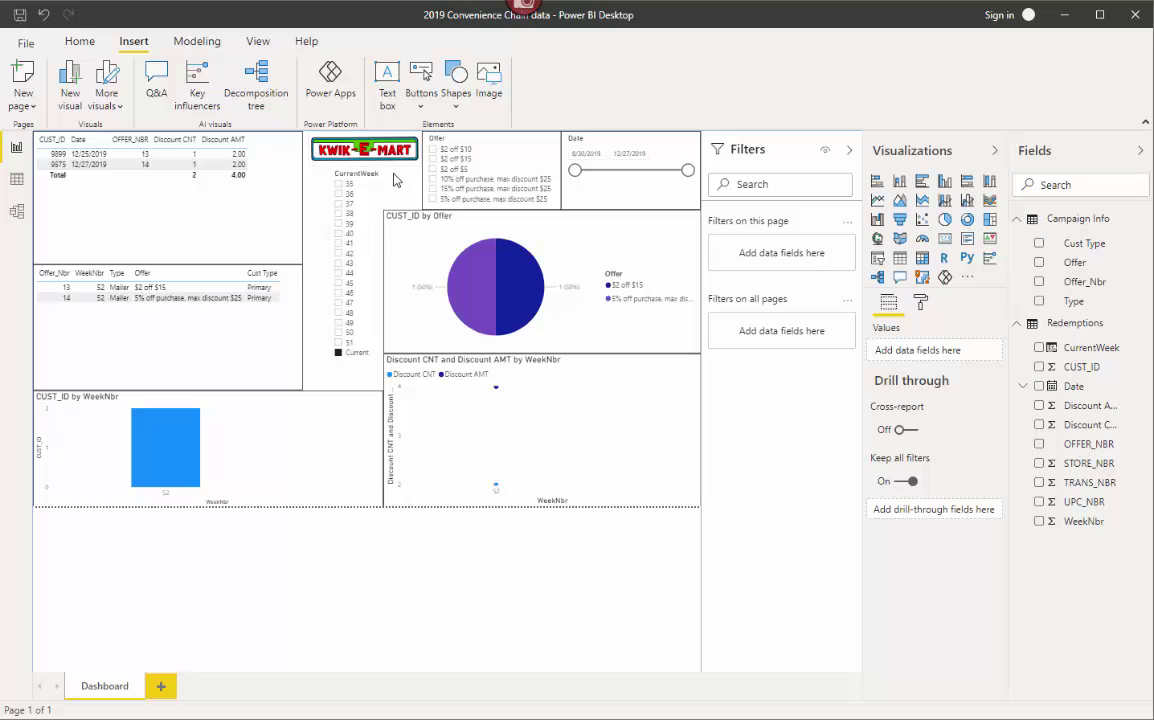
click(436, 611)
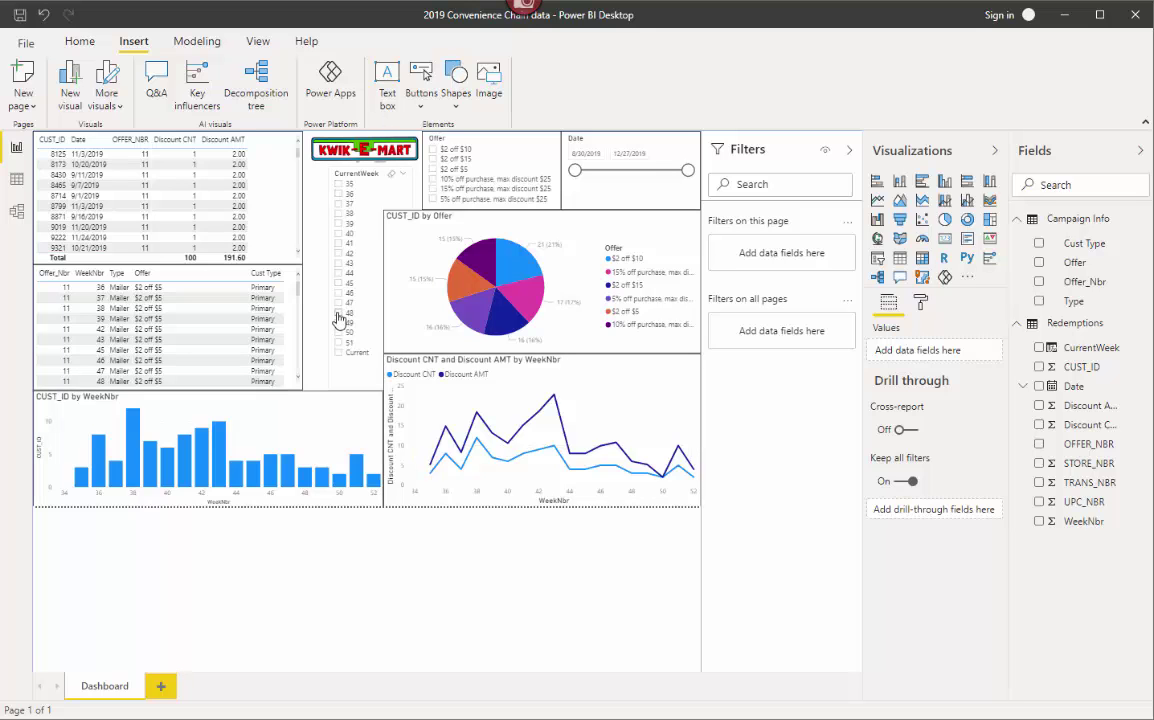
key(alt+Tab)
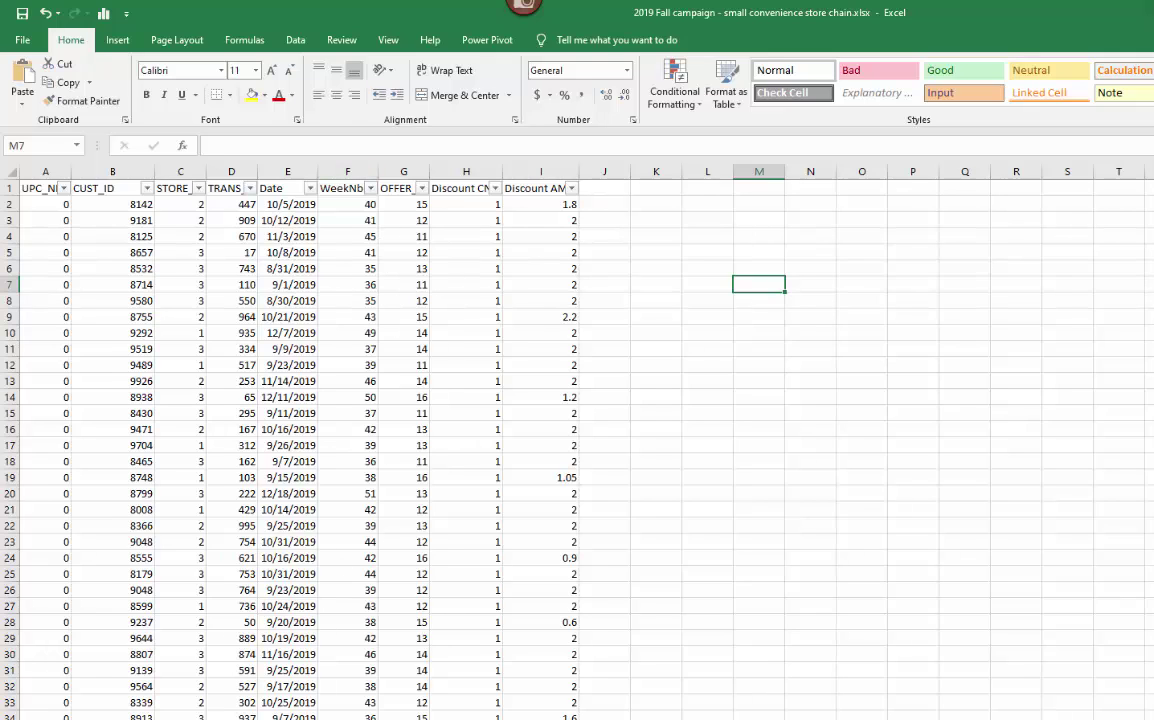
key(alt+Tab)
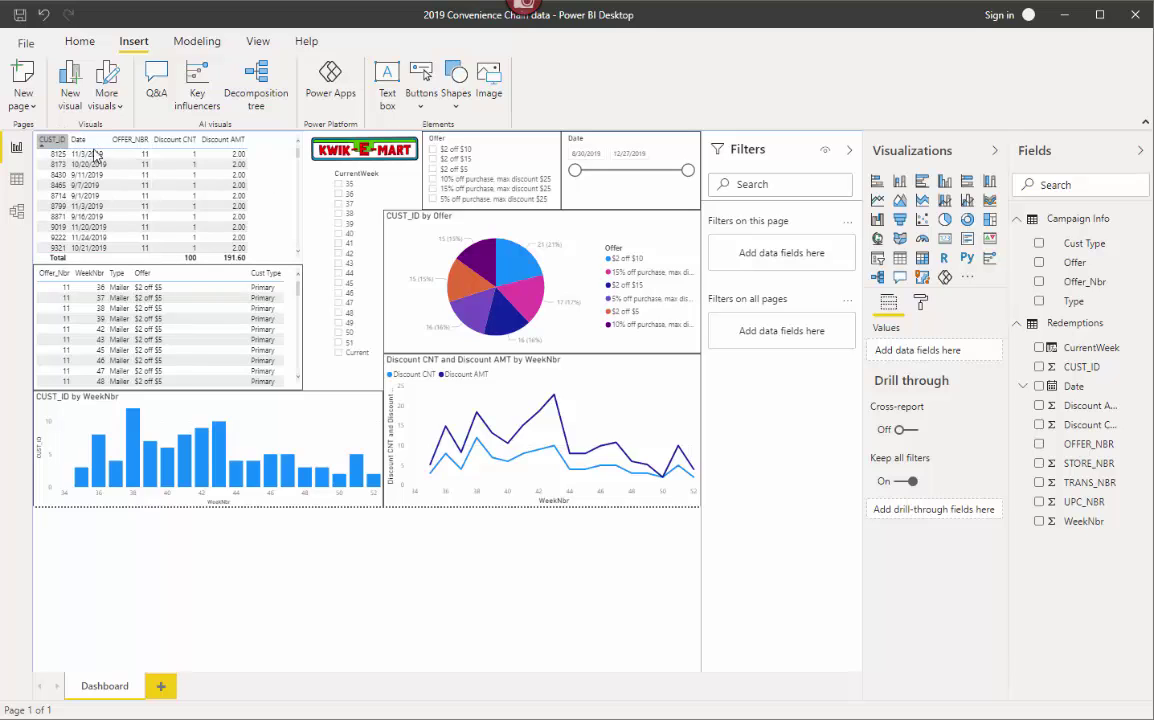
- Inspect the fields feeding the top redemptions table and the lower offers table visuals
click(298, 158)
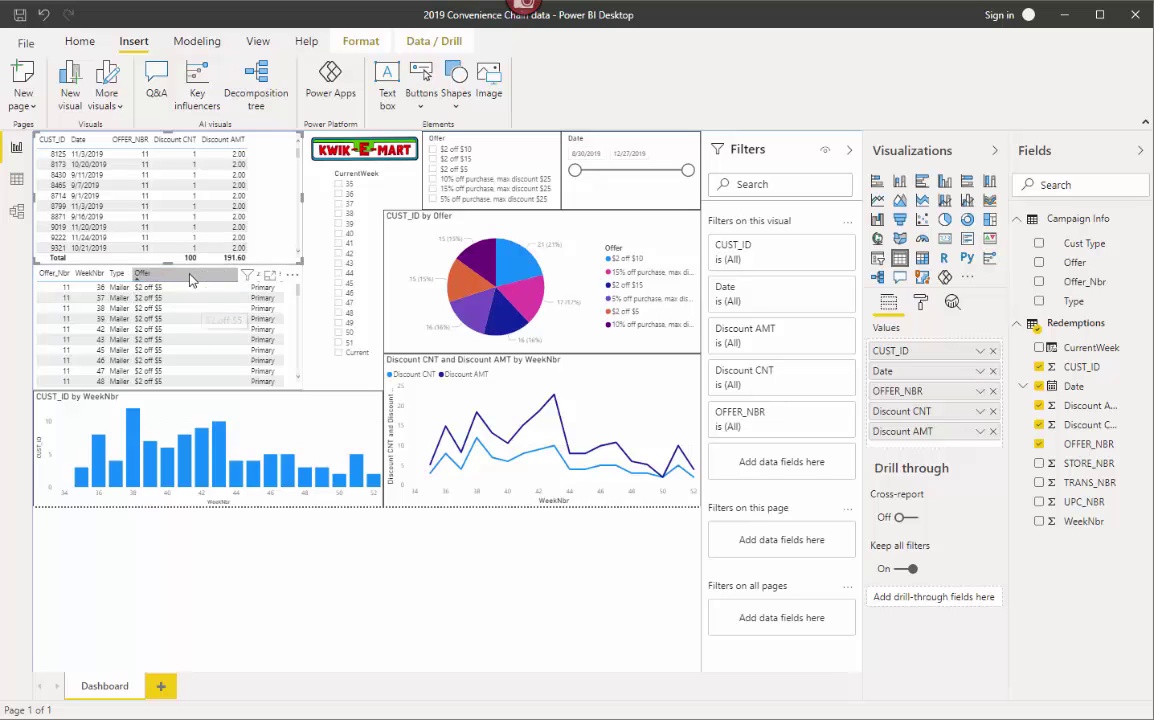
click(298, 291)
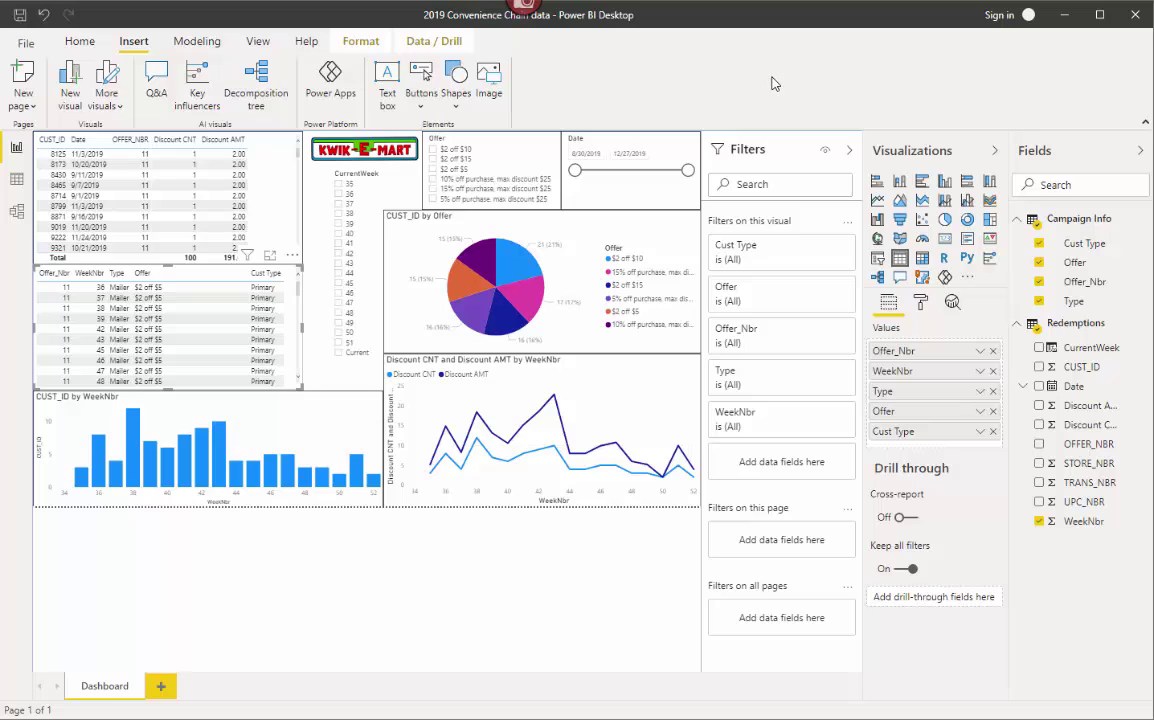
- Review the many-to-one link from Redemptions OFFER_NBR to Campaign Info Offer_Nbr in Manage relationships
click(1098, 220)
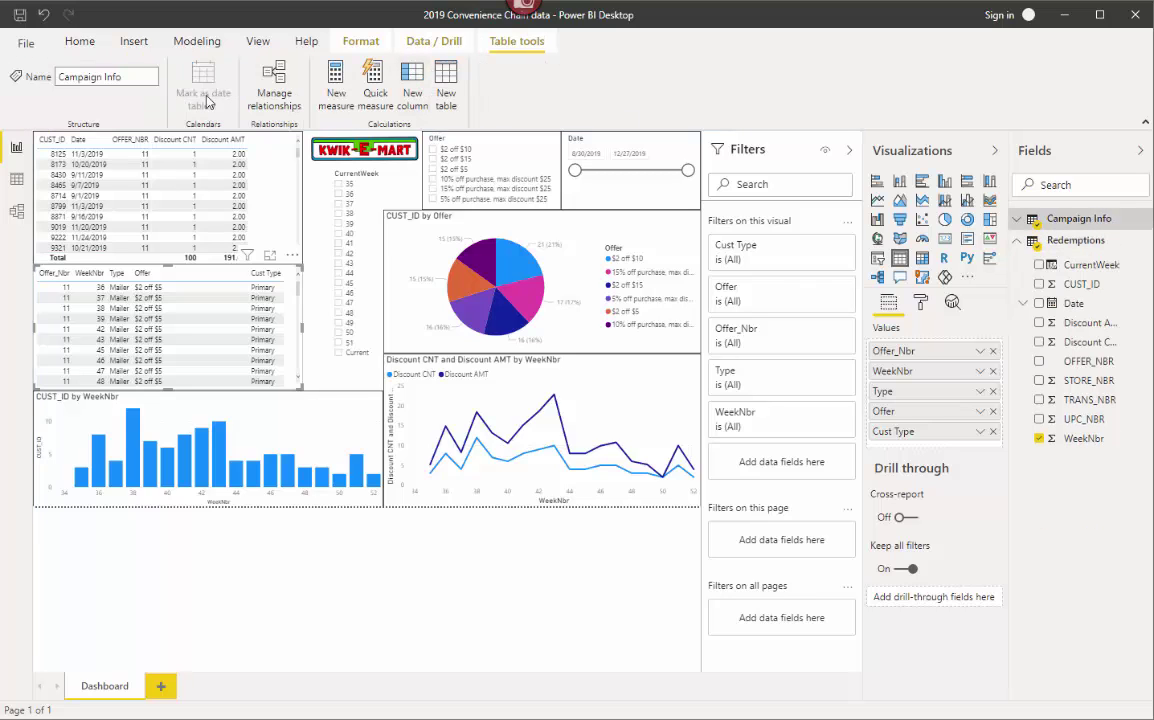
click(283, 102)
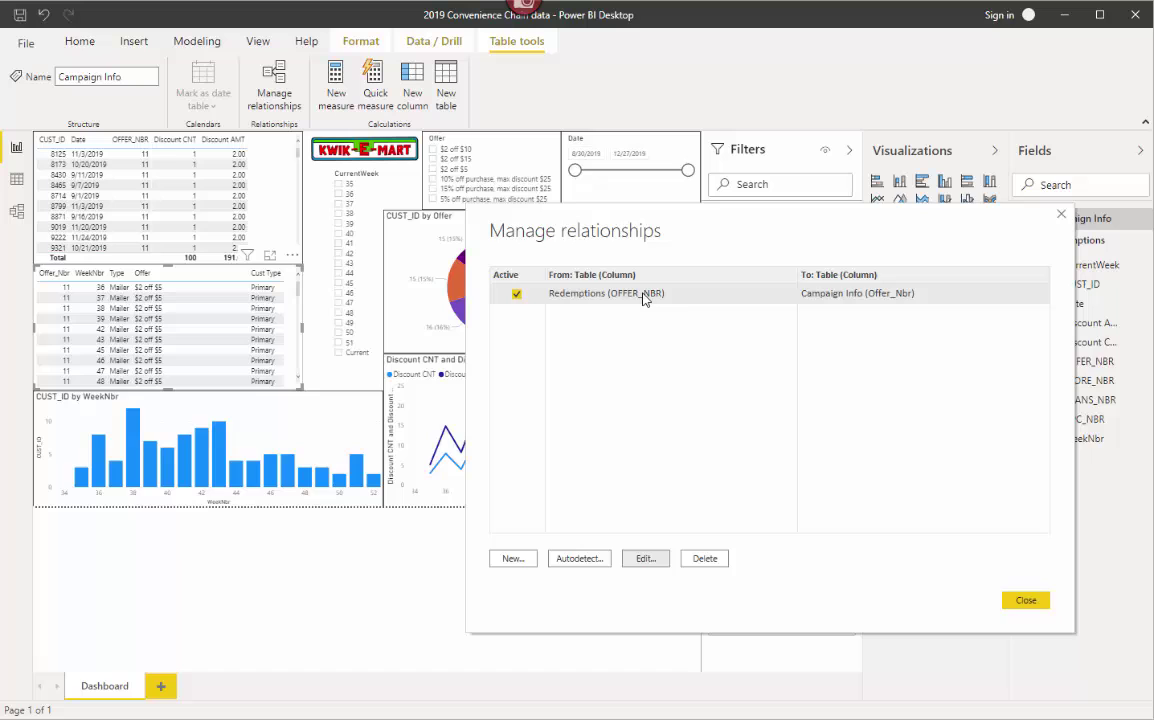
key(Return)
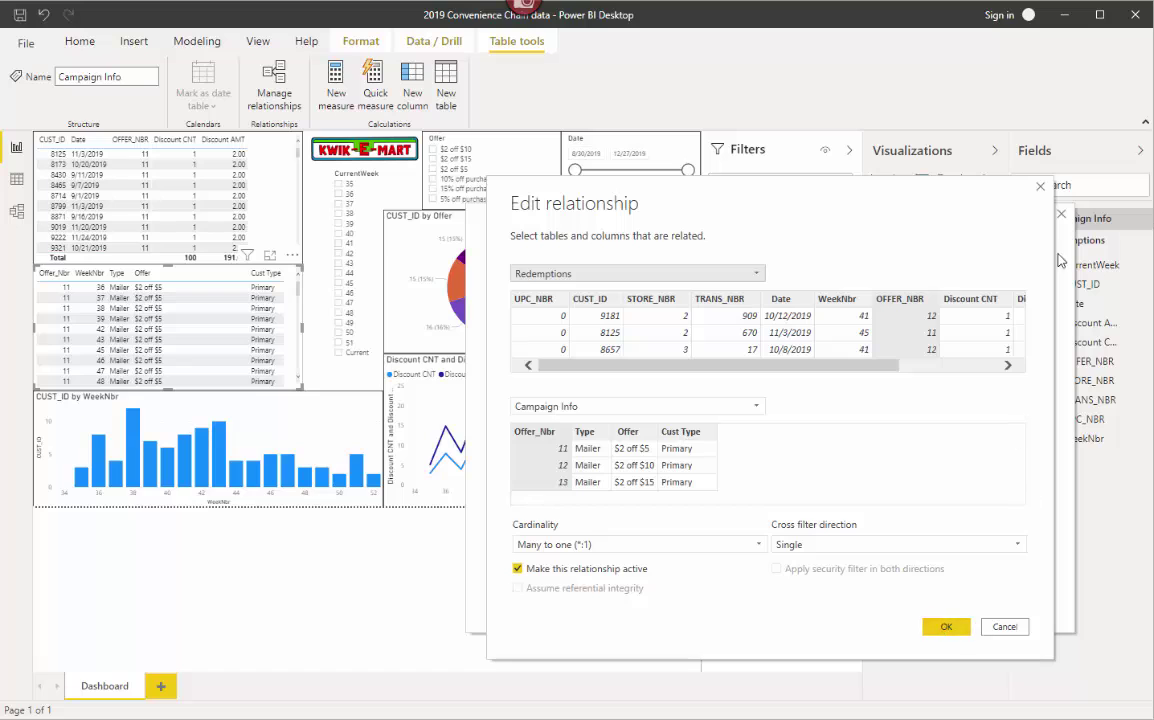
click(1040, 187)
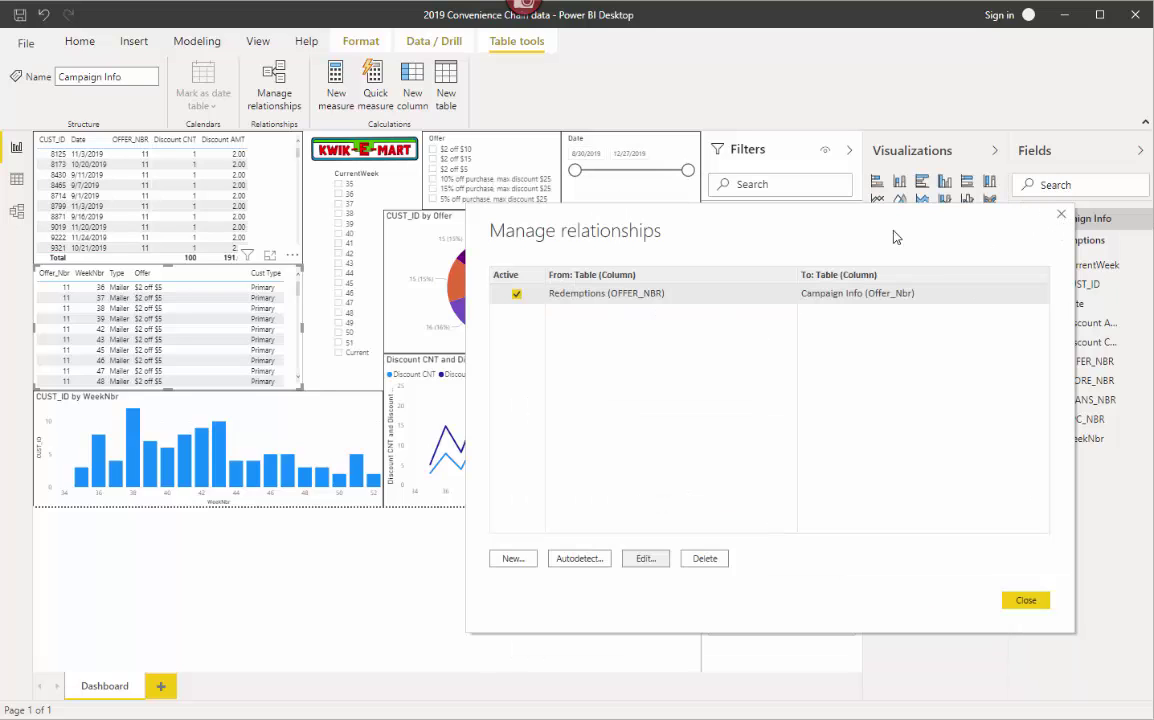
- Close the relationships list and expand the Redemptions and Campaign Info field lists
click(1026, 600)
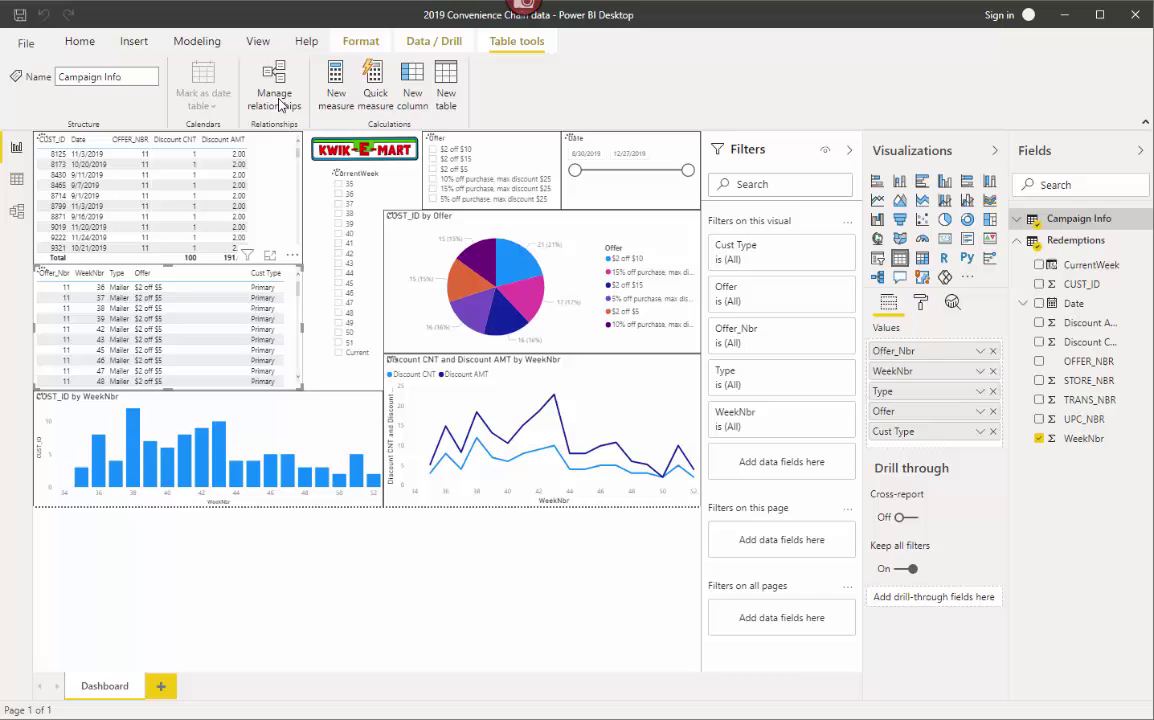
click(1083, 238)
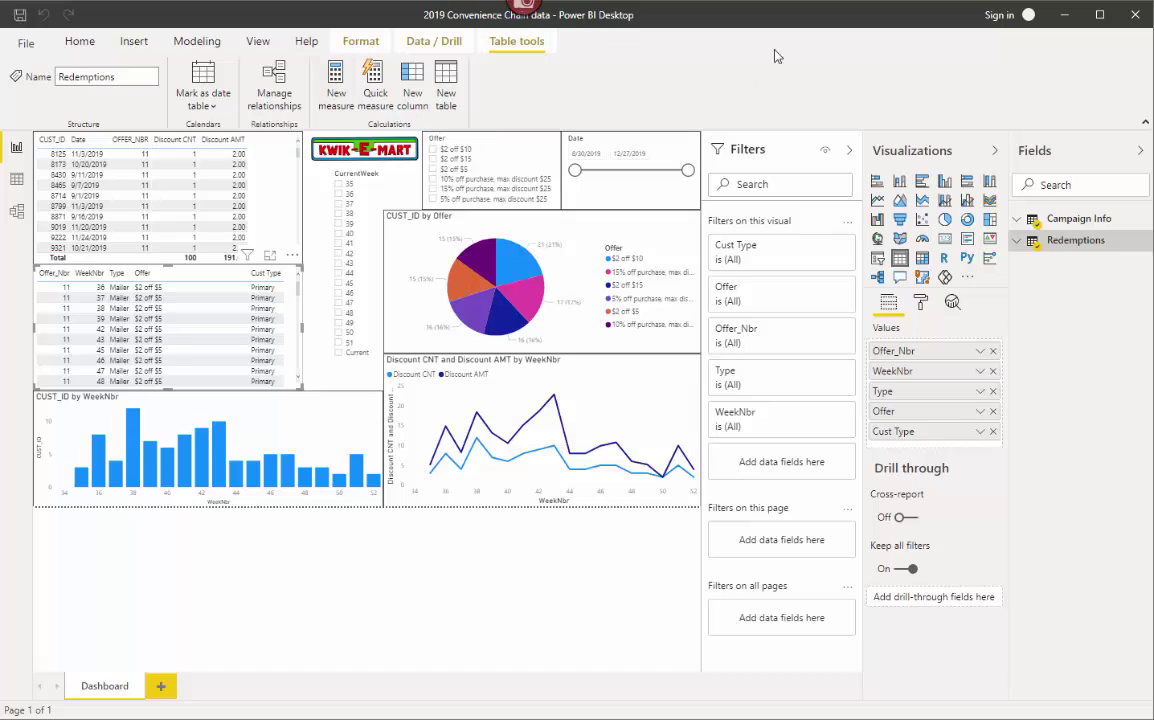
click(1020, 239)
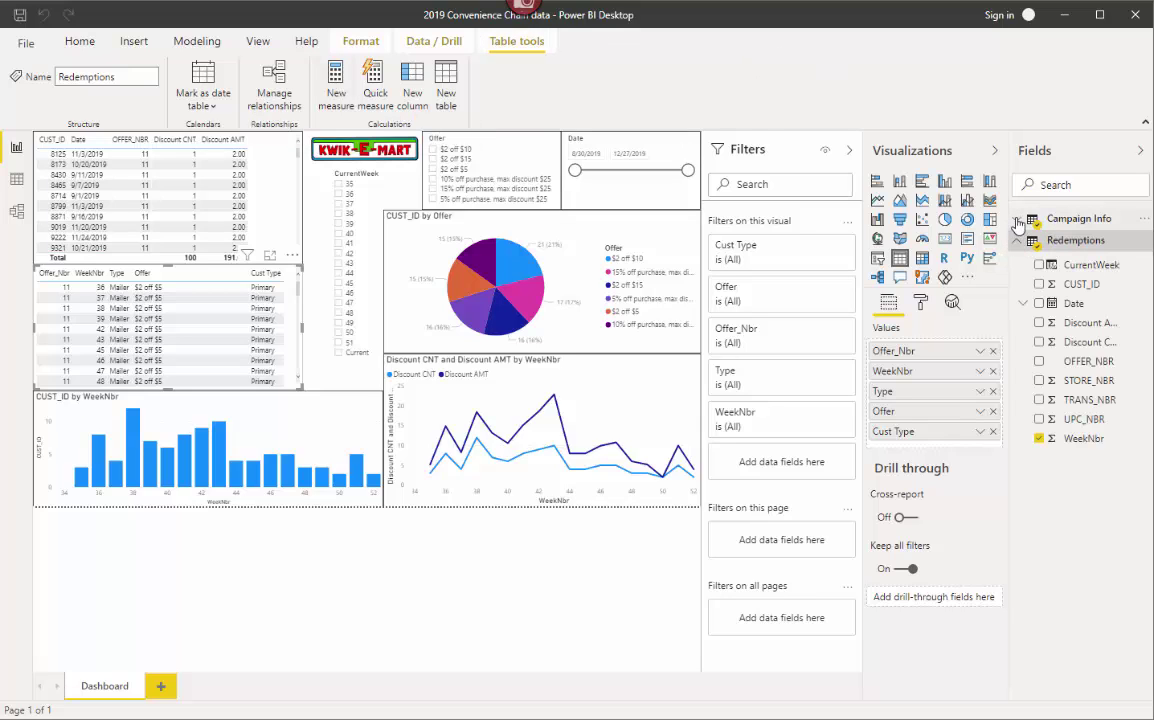
click(1018, 220)
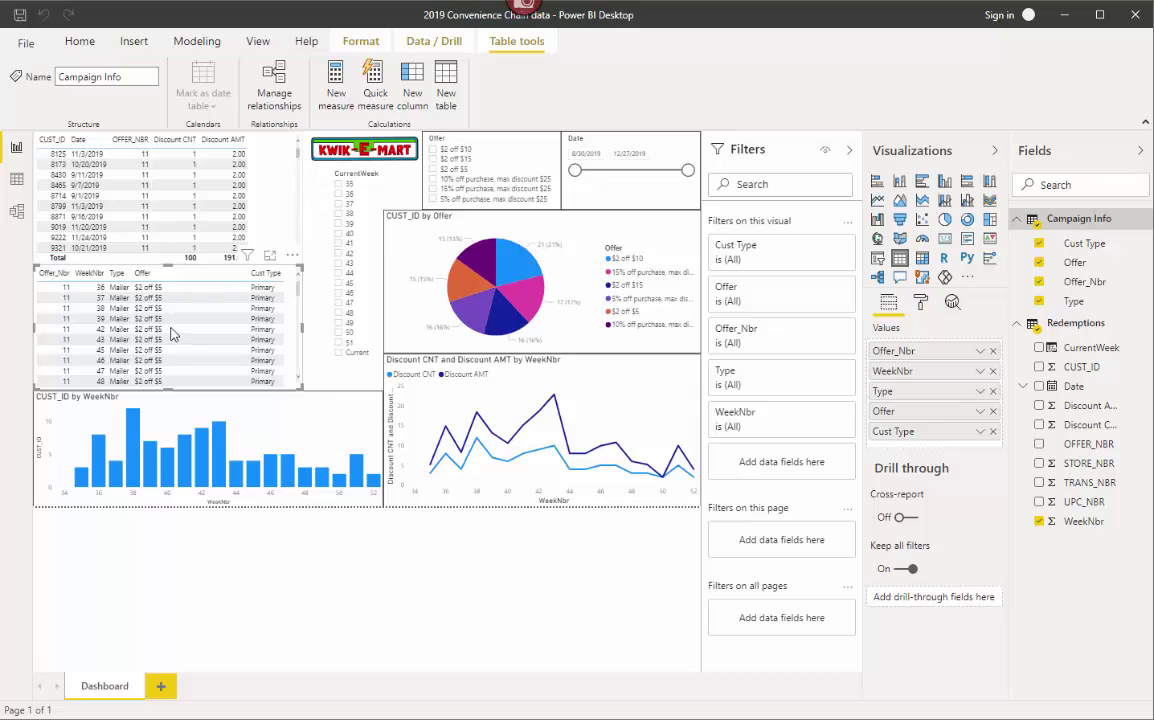
- Select the redemptions and offers table visuals and pick the first WeekNbr value
click(284, 185)
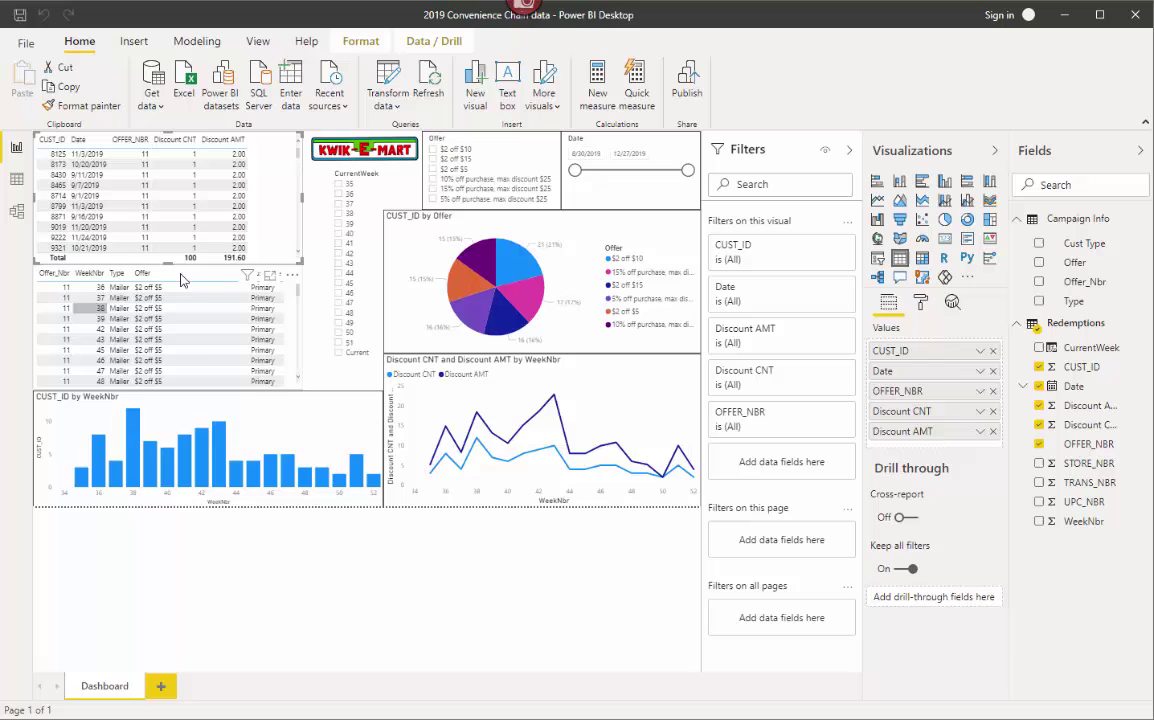
click(92, 268)
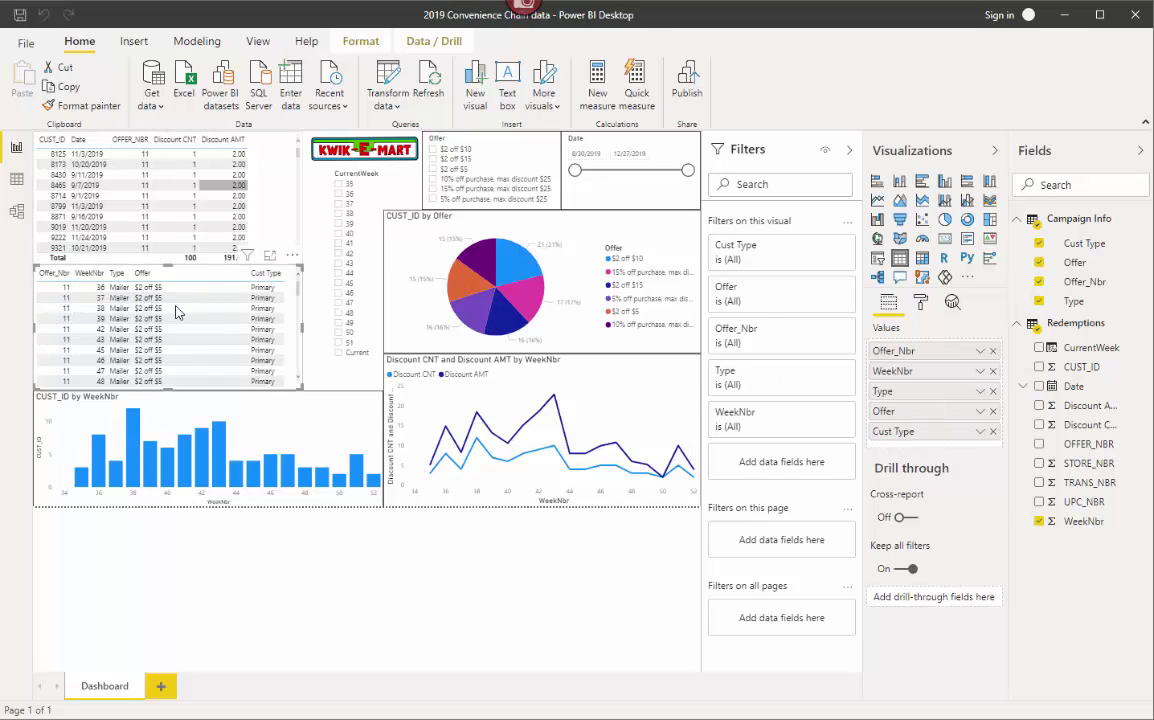
click(97, 287)
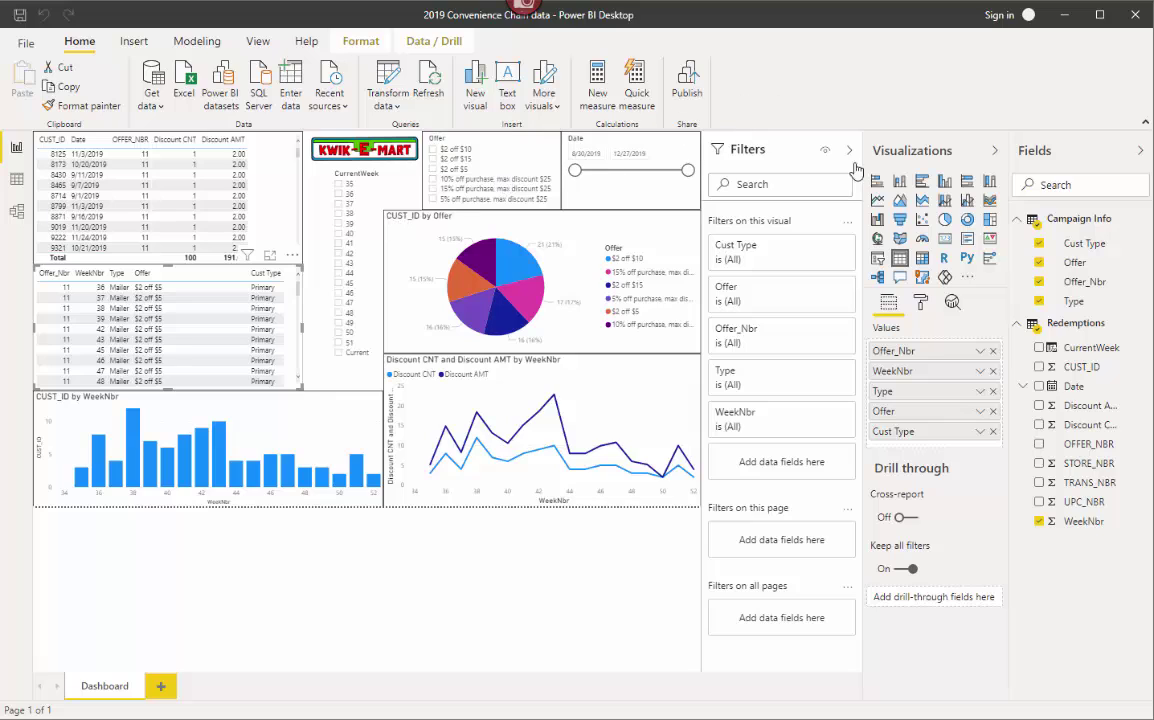
mouse_move(1055, 225)
key(alt+Tab)
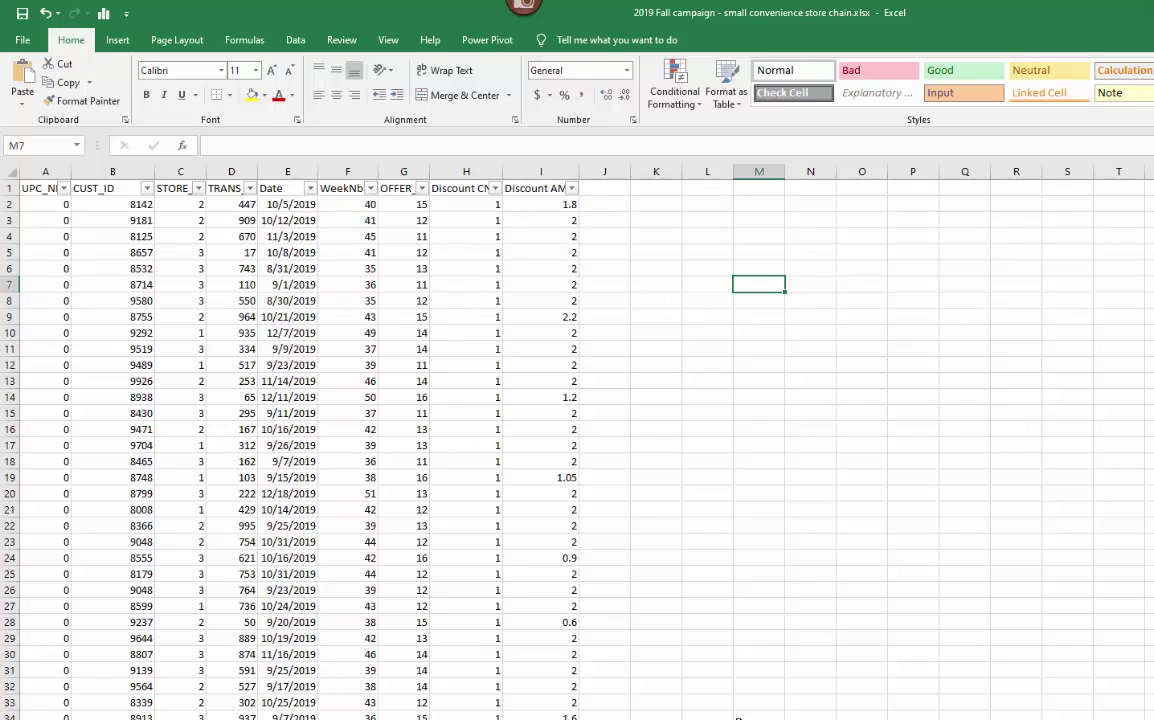
key(alt+Tab)
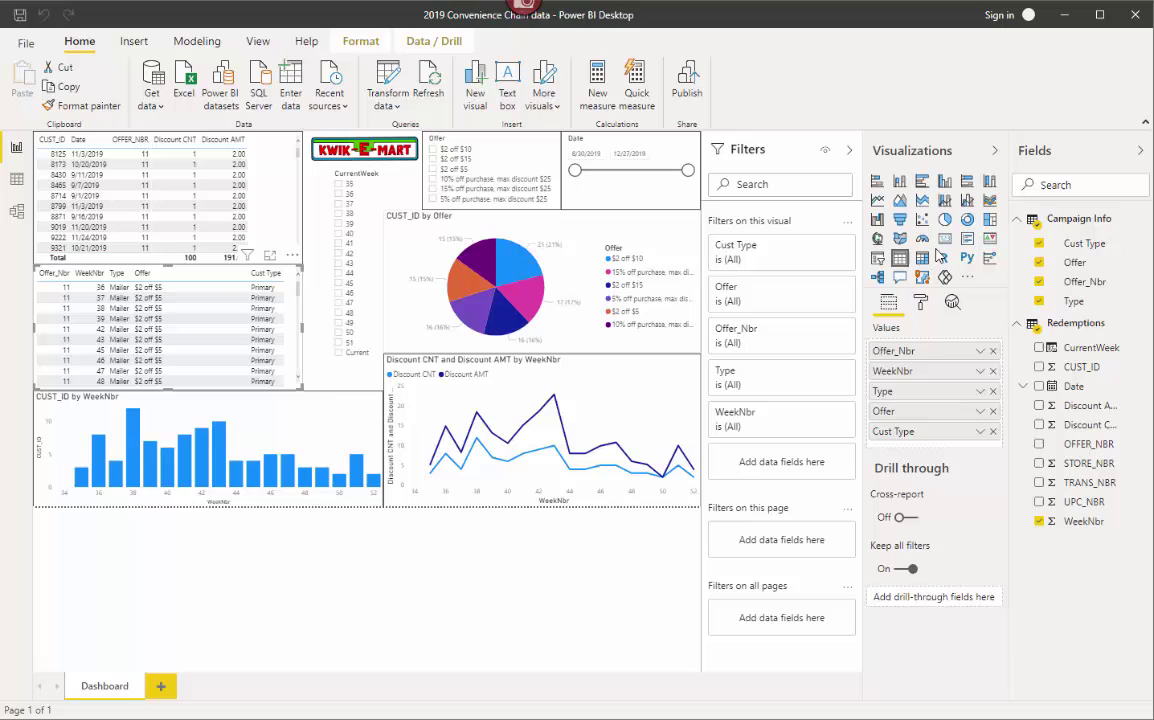
- Show the CurrentWeek DAX formula that labels the maximum WeekNbr as Current
click(1078, 352)
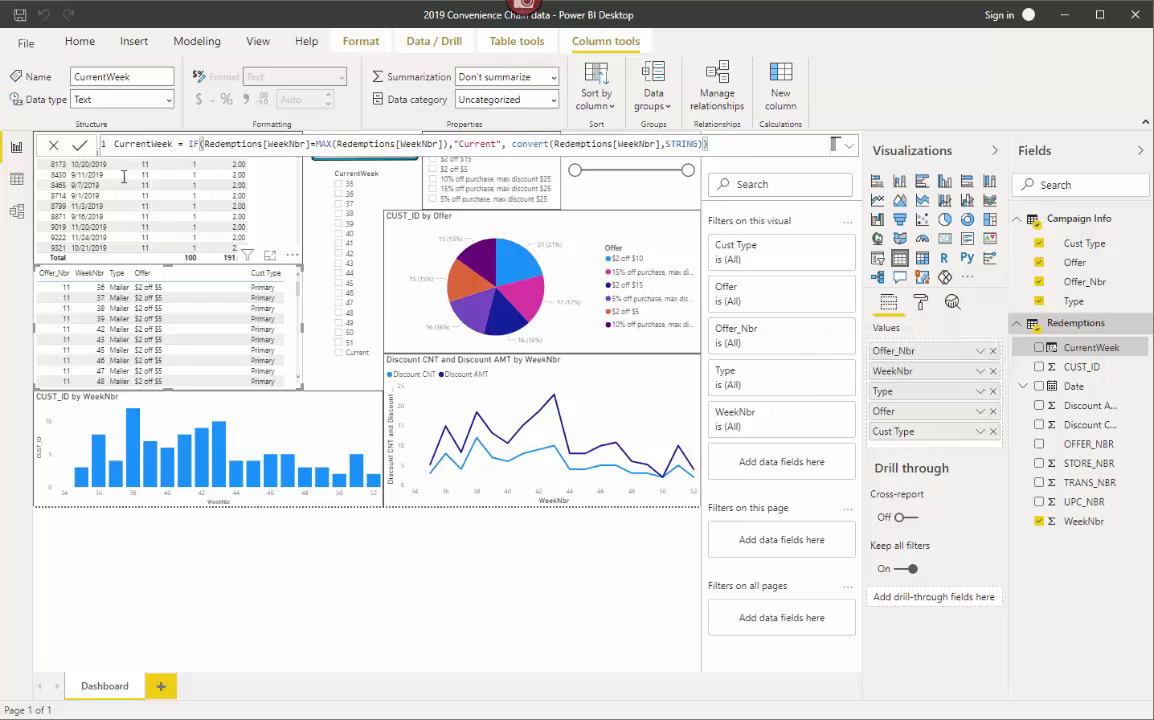
click(202, 146)
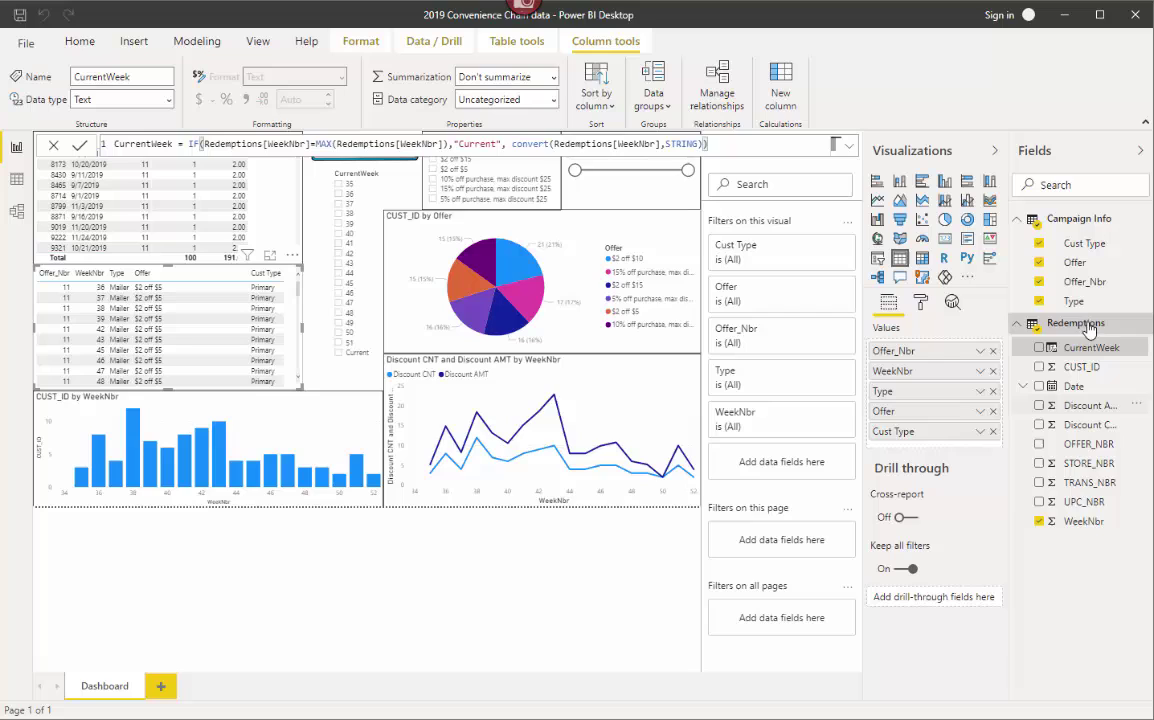
right_click(1122, 330)
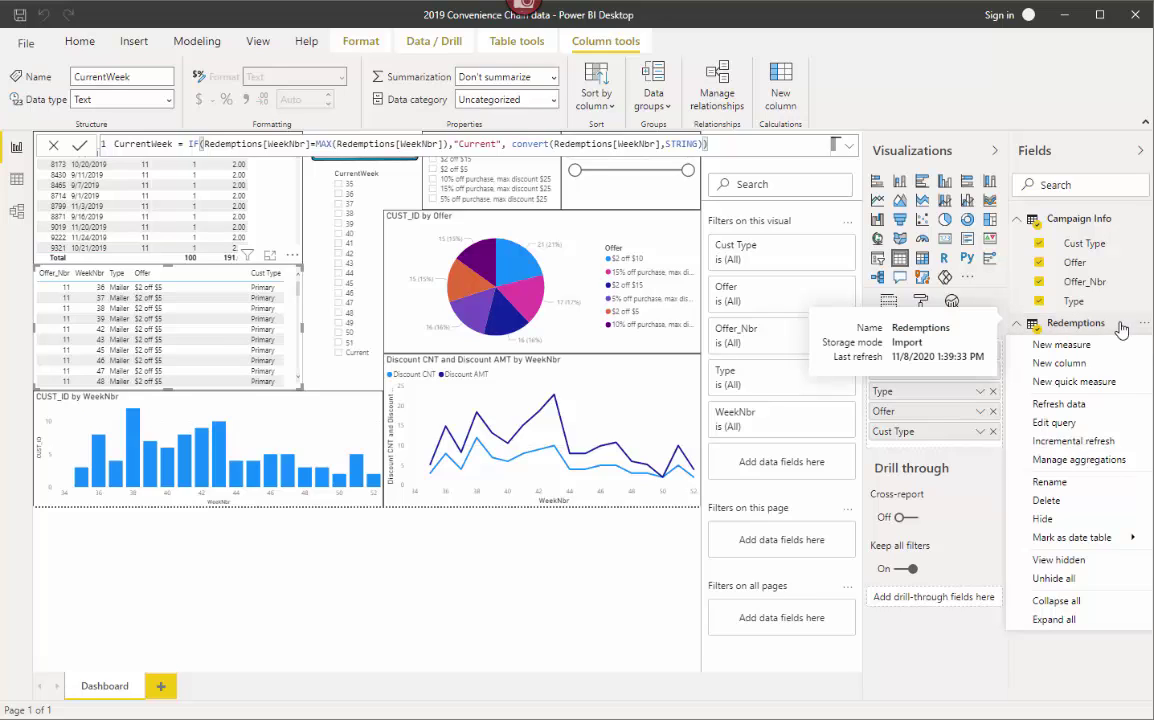
click(1057, 85)
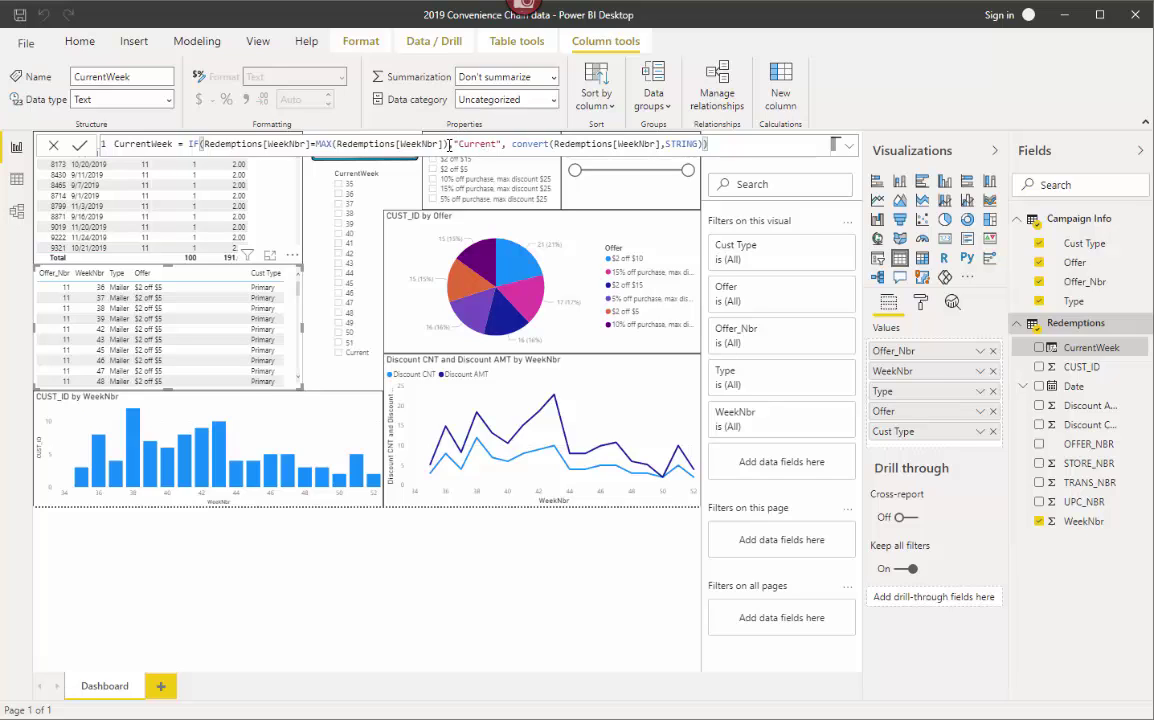
- Highlight the Current label and WeekNbr-to-text parts of the formula, then view Redemptions rows
drag(454, 143, 494, 143)
click(527, 144)
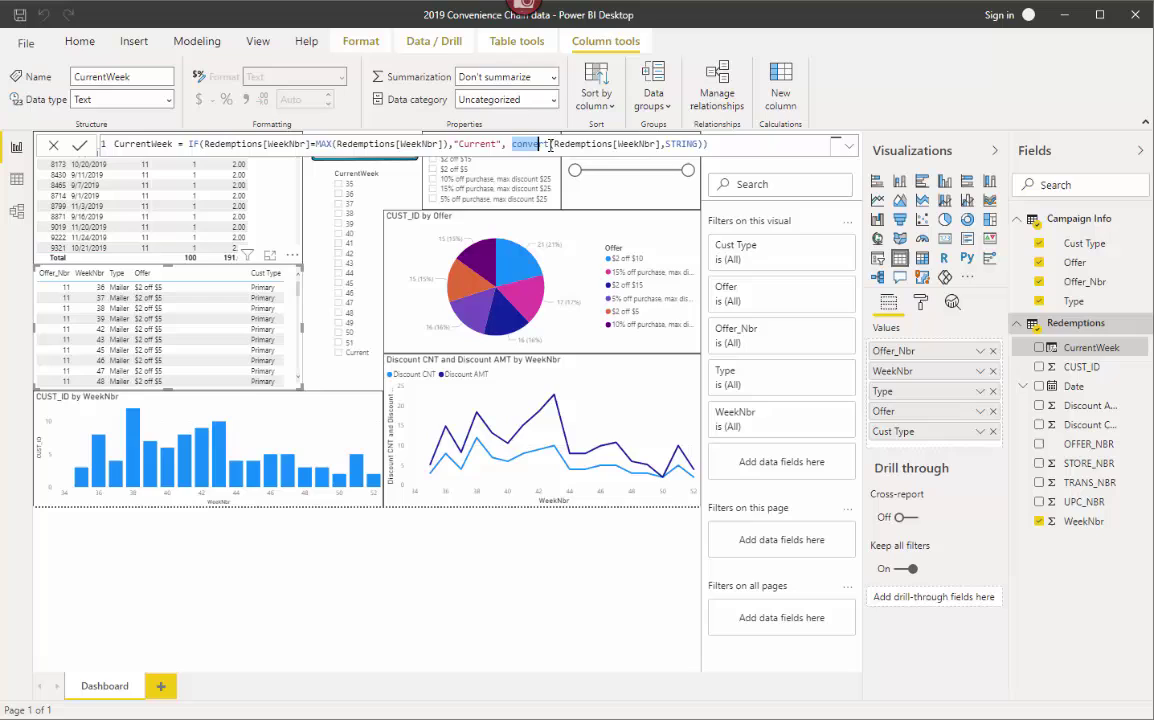
drag(549, 144, 704, 146)
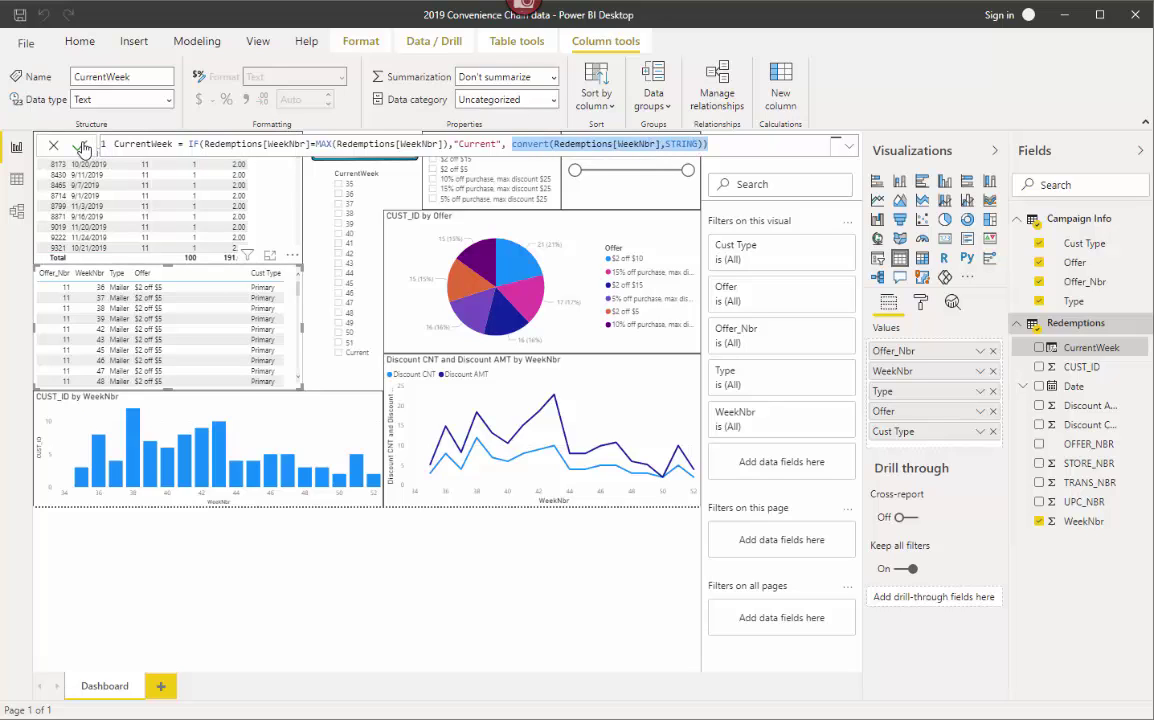
click(748, 143)
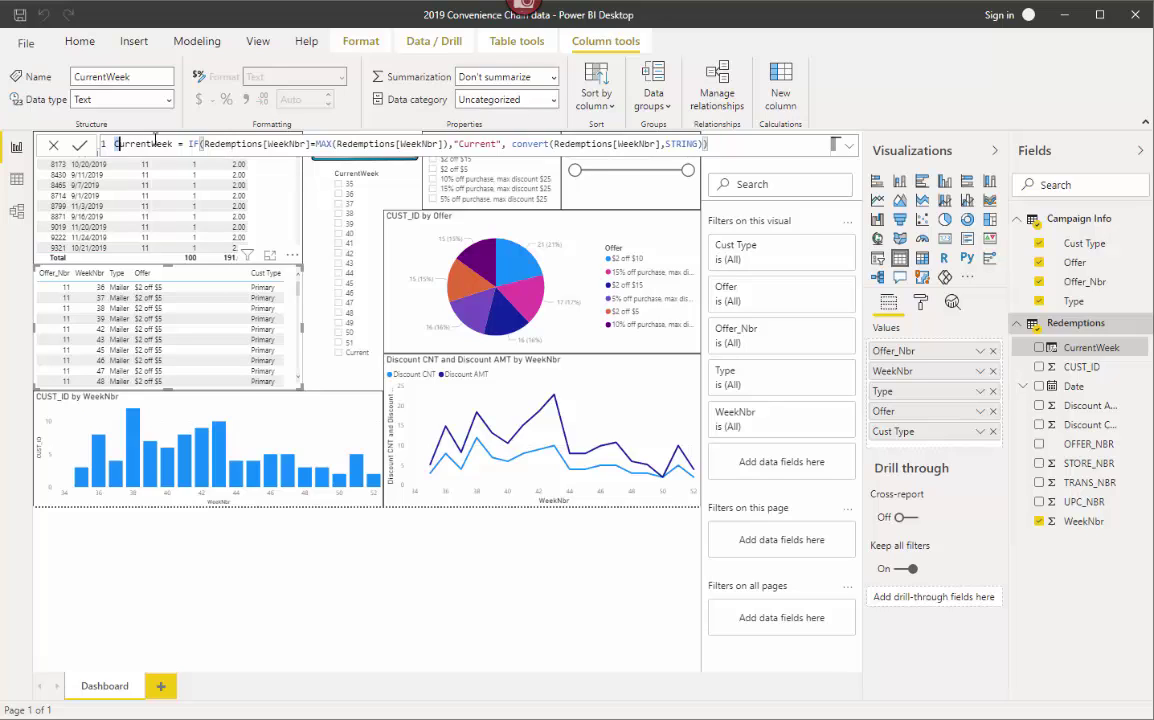
drag(114, 143, 721, 147)
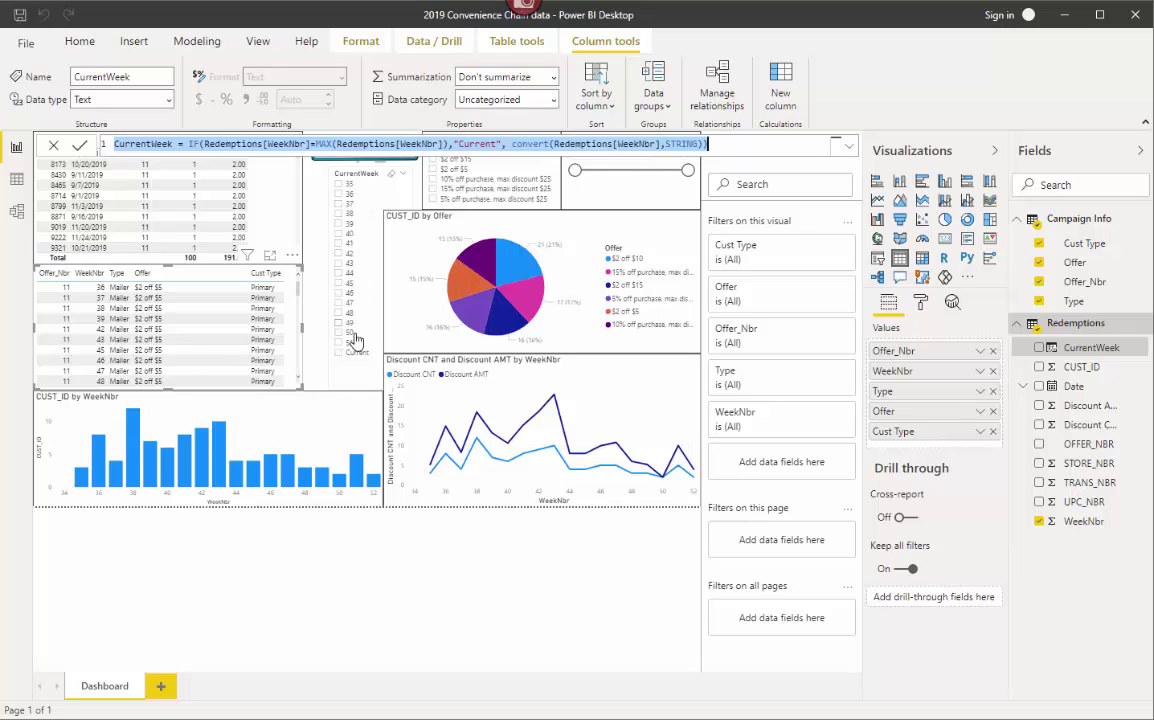
click(16, 180)
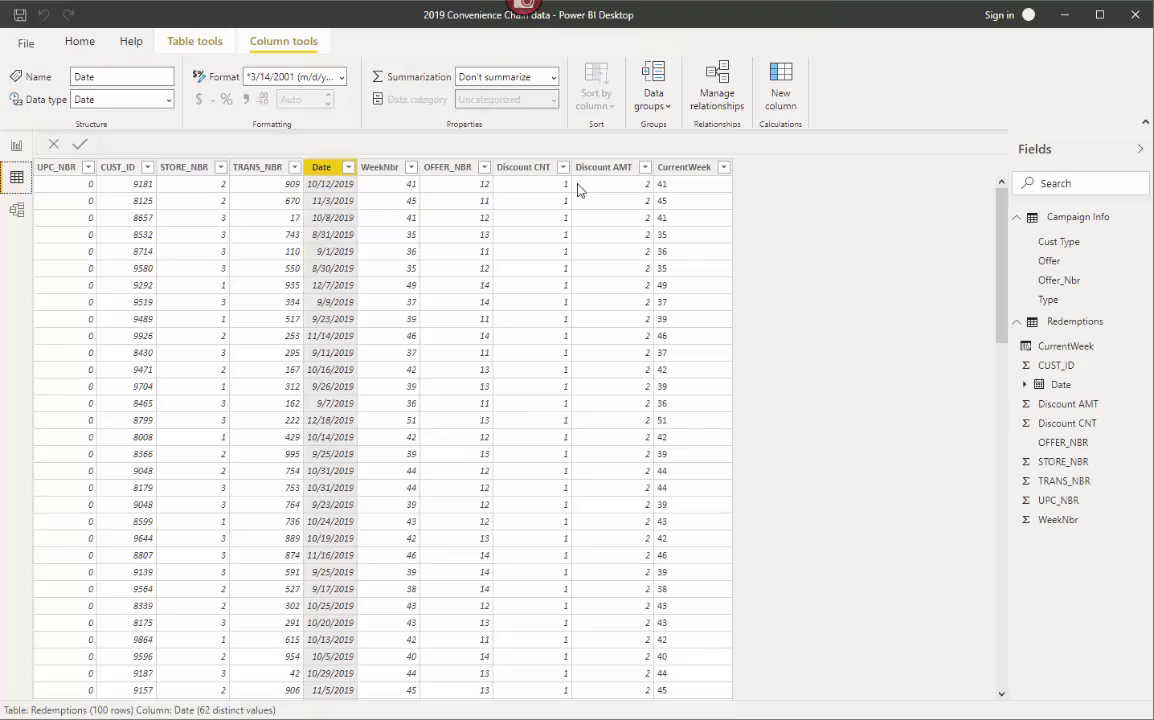
- Scroll the Redemptions data to find week 52 rows marked Current, then return to the report
mouse_move(1003, 221)
mouse_down()
mouse_move(1004, 367)
mouse_move(1012, 214)
mouse_move(1000, 210)
mouse_up()
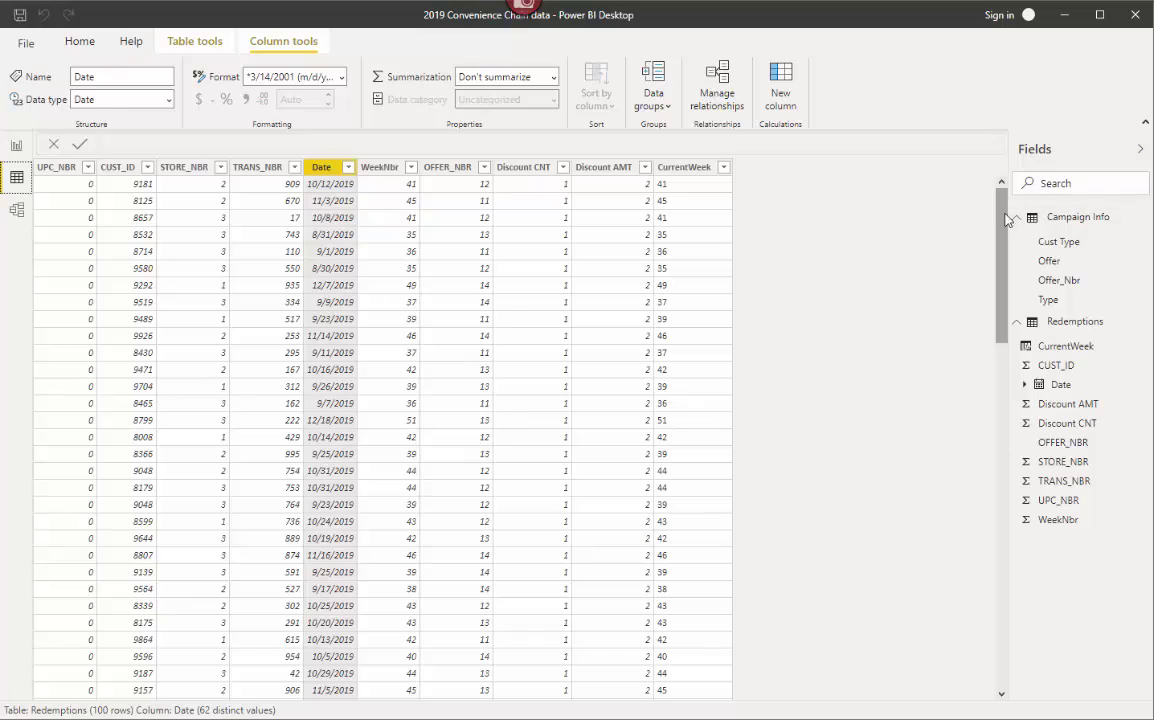
drag(1007, 218, 1040, 393)
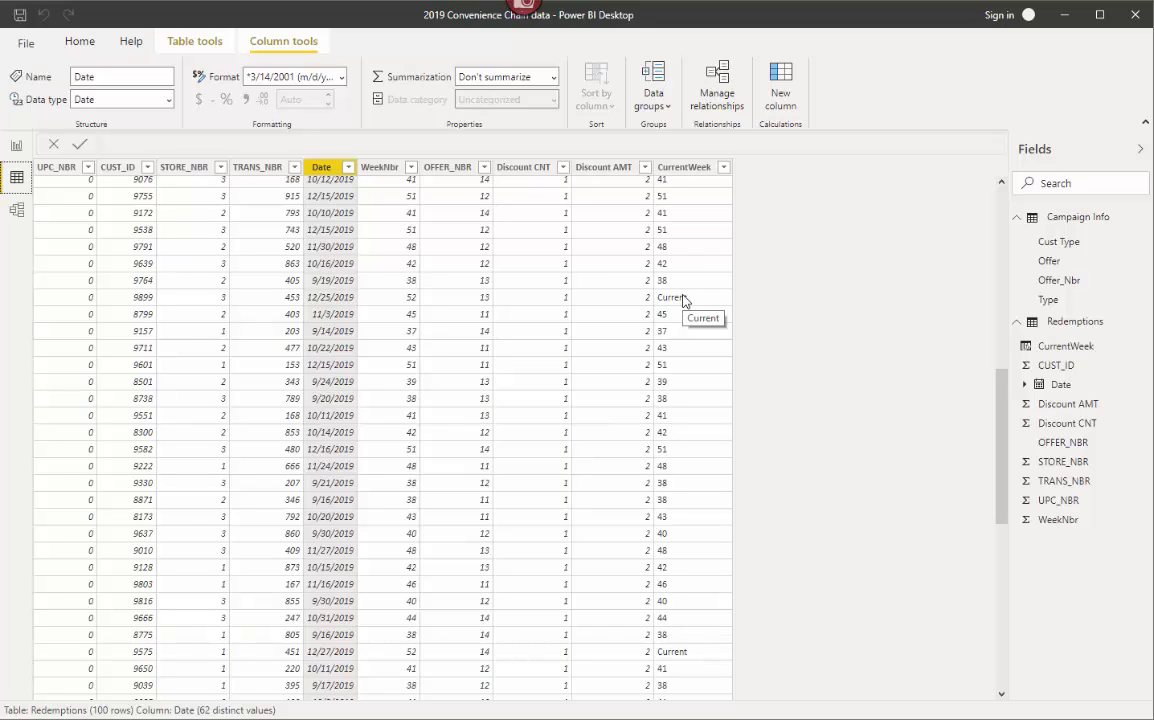
click(16, 146)
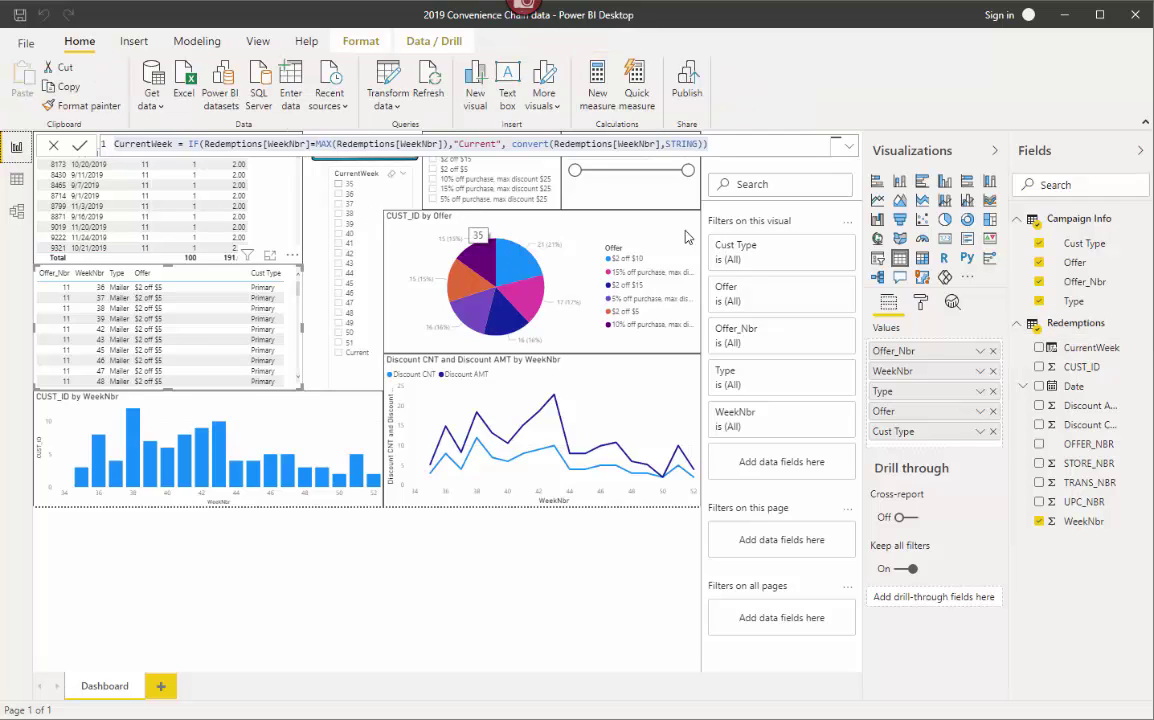
- Dismiss the formula bar and tick Current, showing week 52's two redemptions totalling 4.00
click(55, 150)
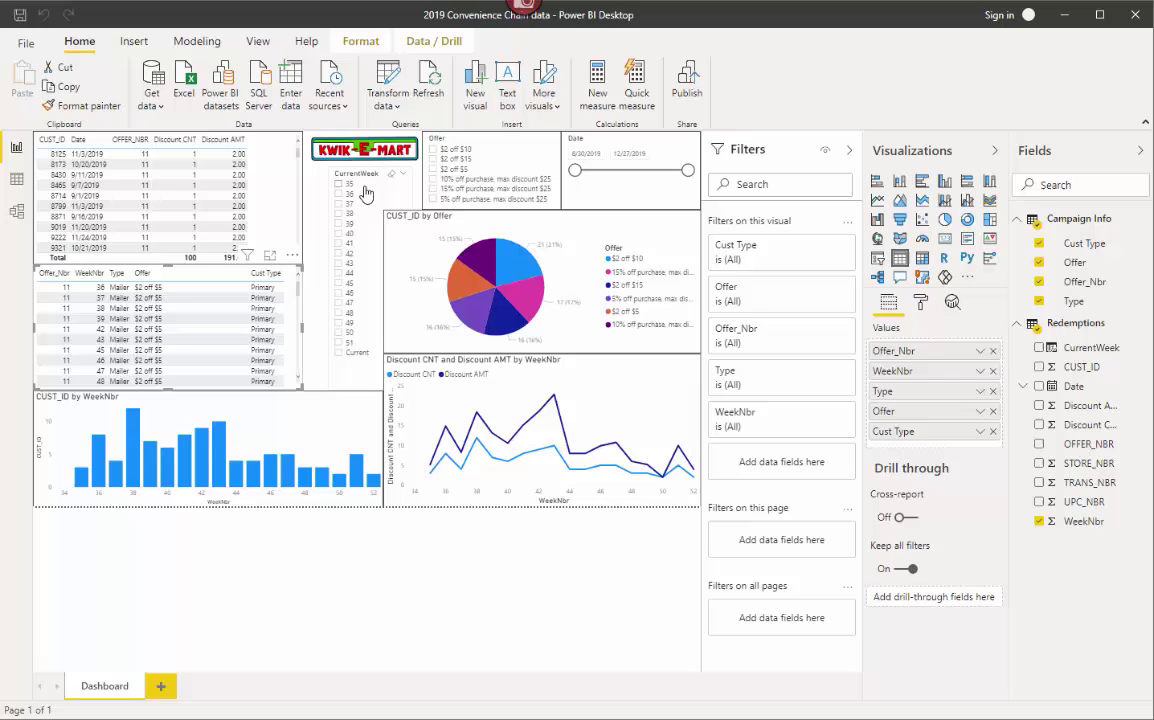
click(342, 355)
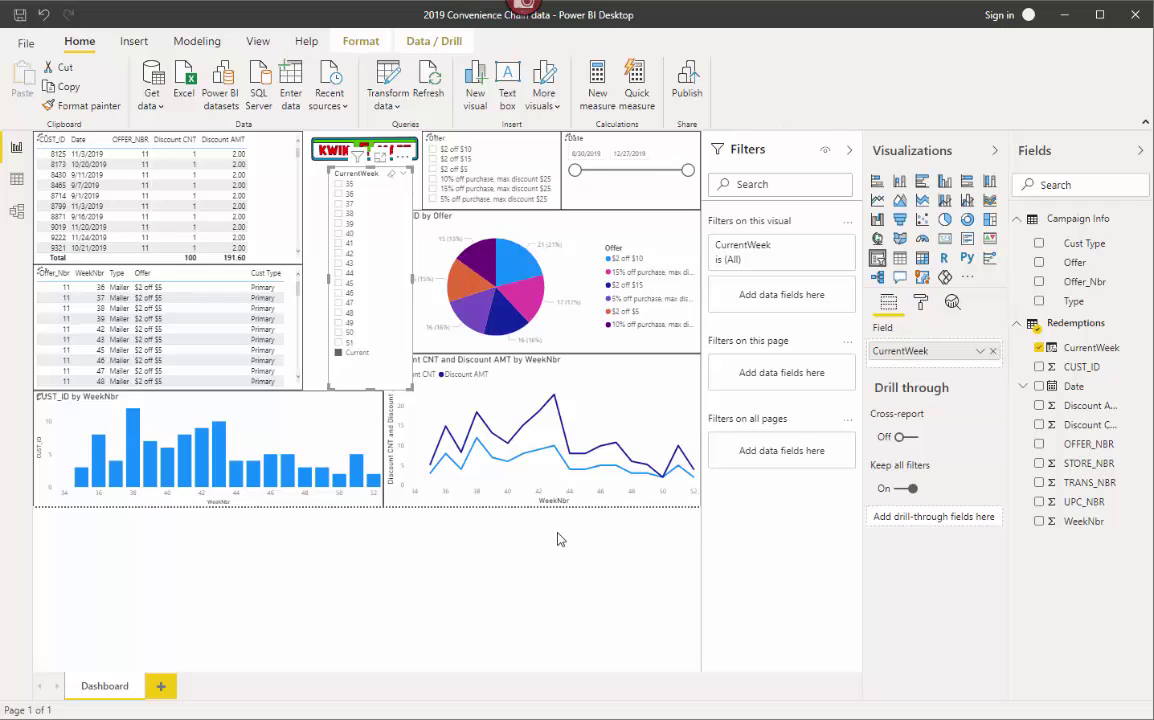
click(559, 609)
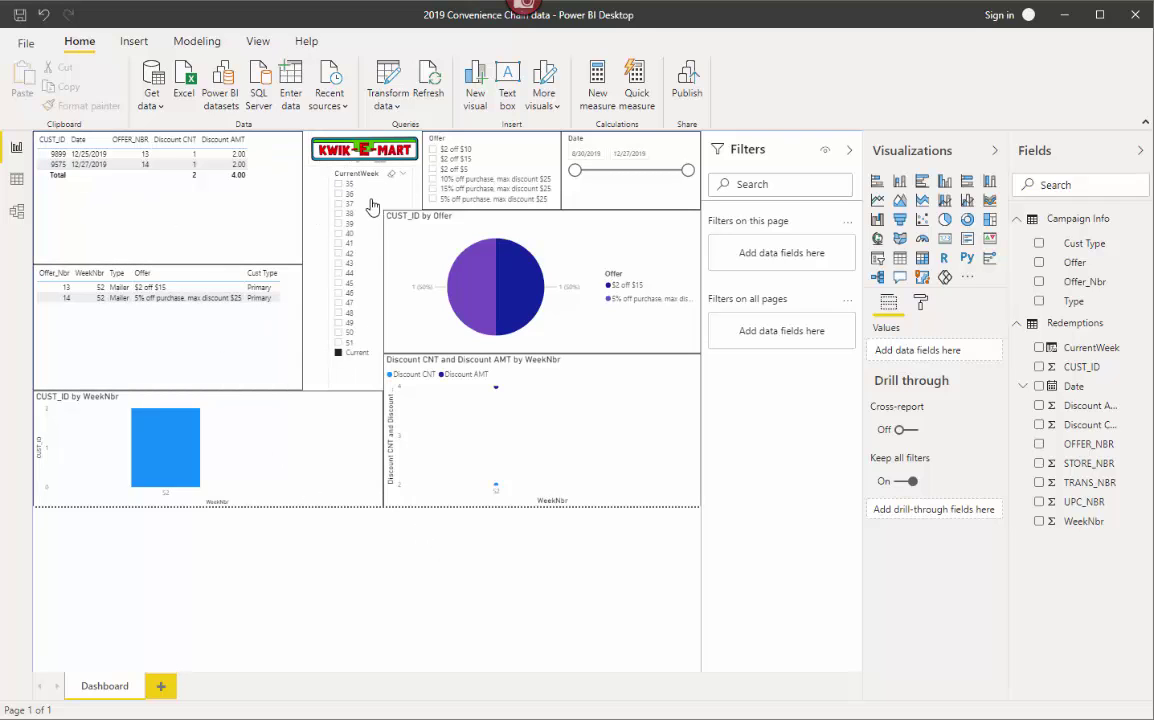
- Untick Current in the CurrentWeek slicer so all weeks show (100 redemptions, 191.60), then deselect the slicer
click(335, 215)
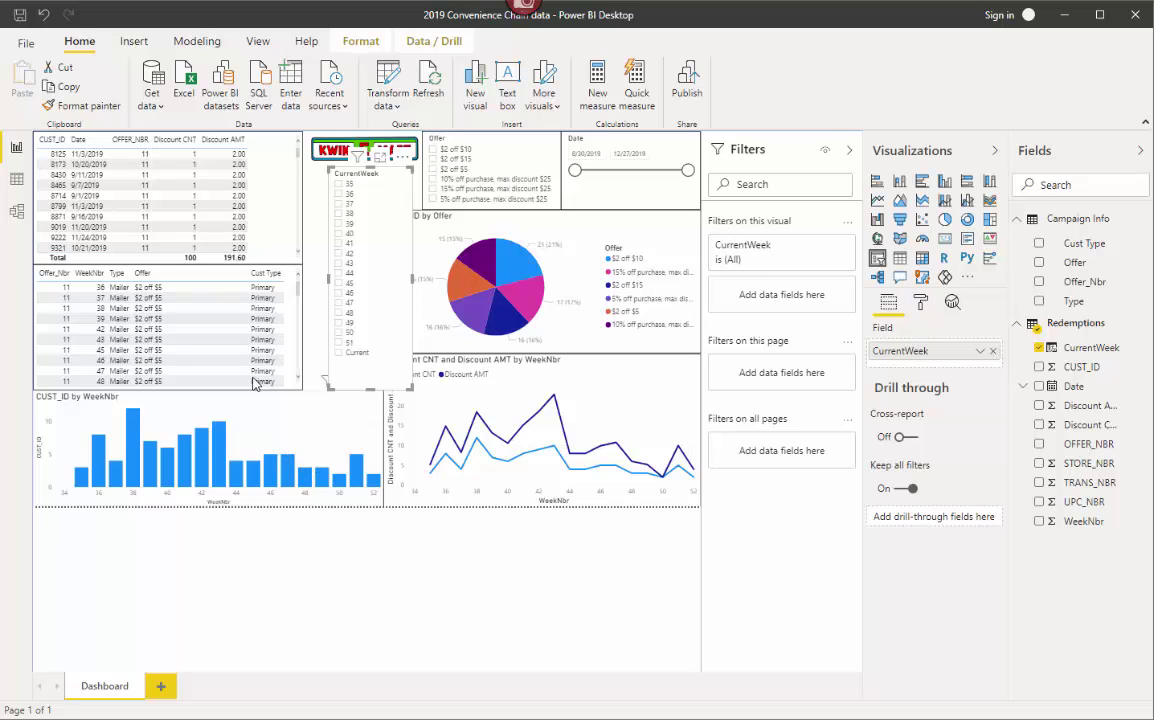
click(281, 452)
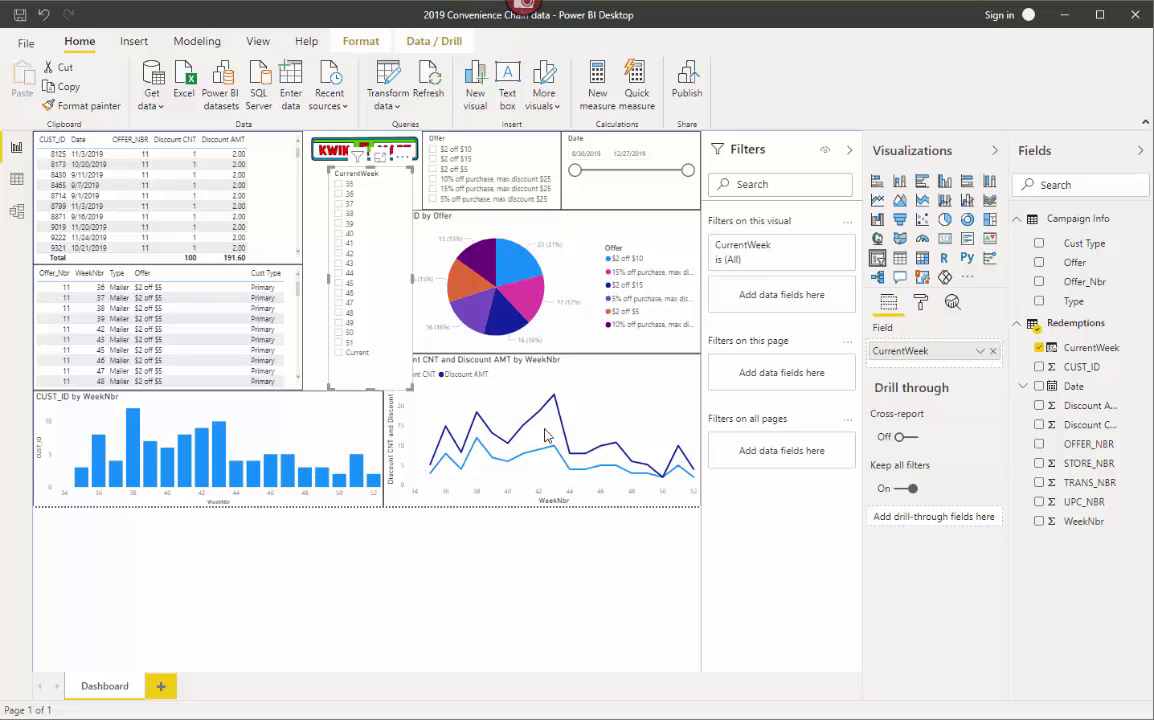
key(Escape)
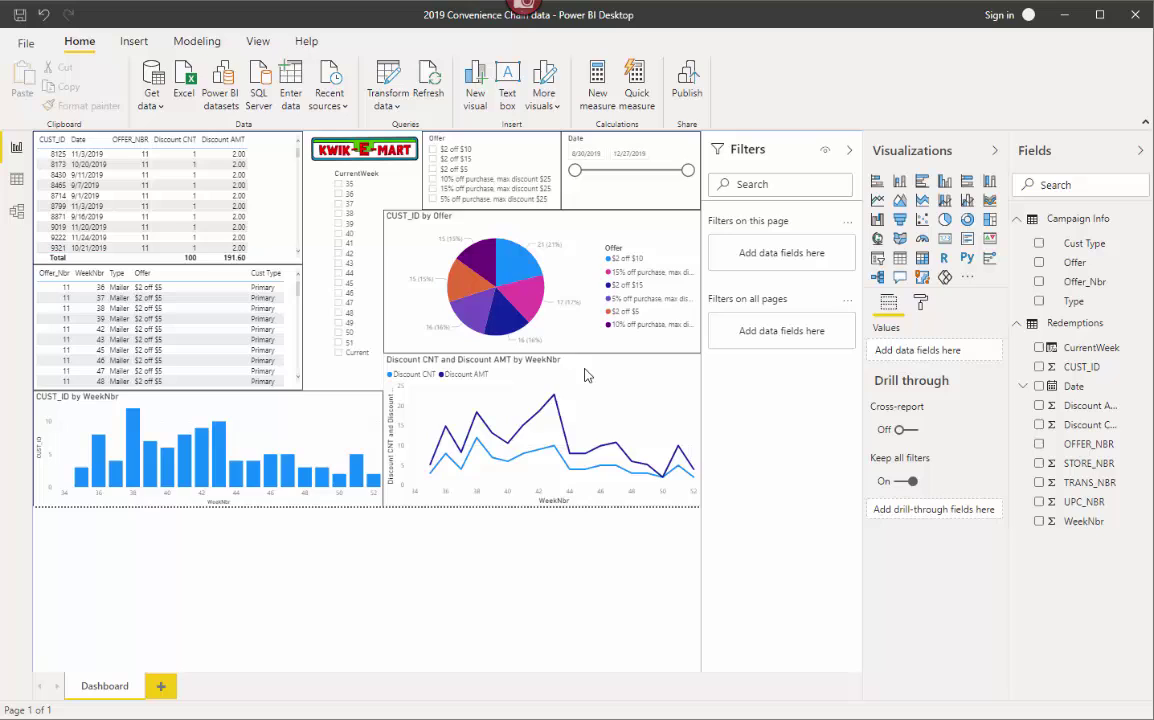
mouse_move(462, 447)
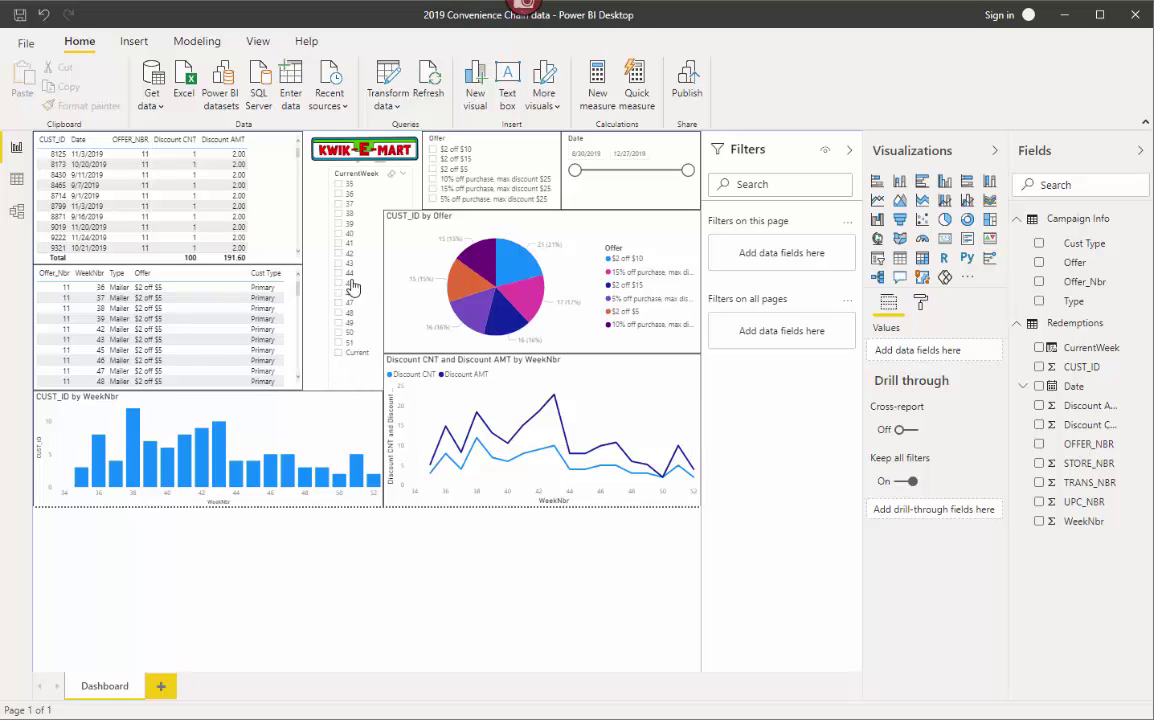
click(341, 356)
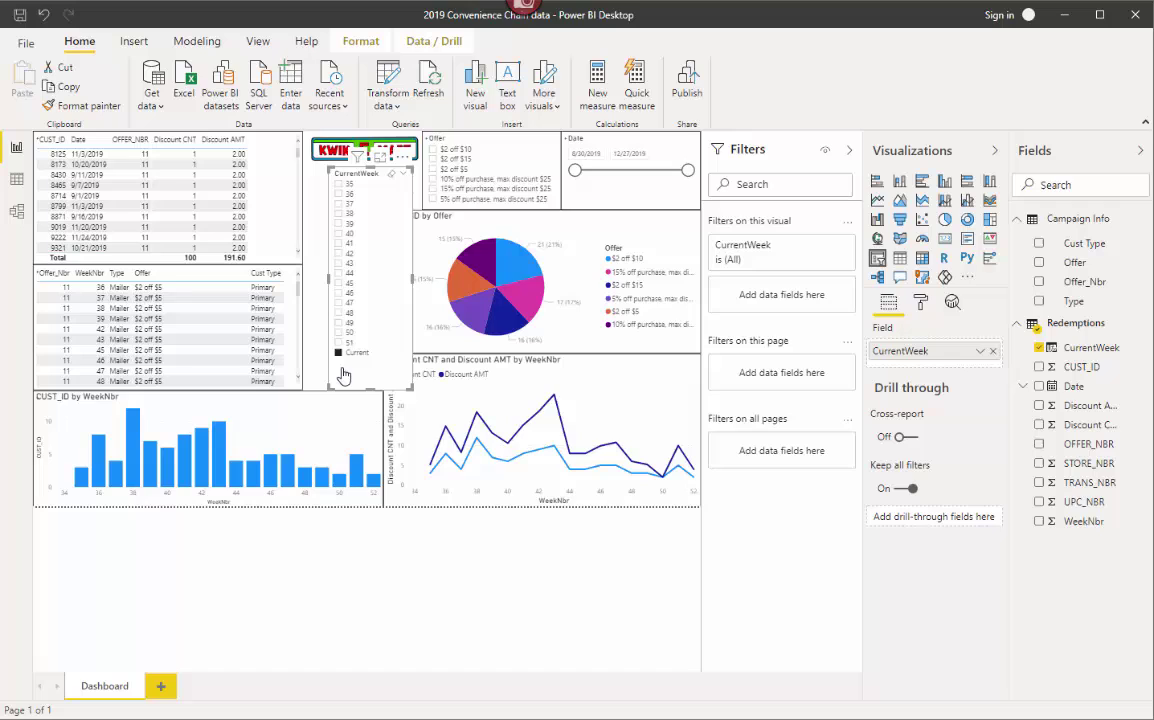
click(379, 600)
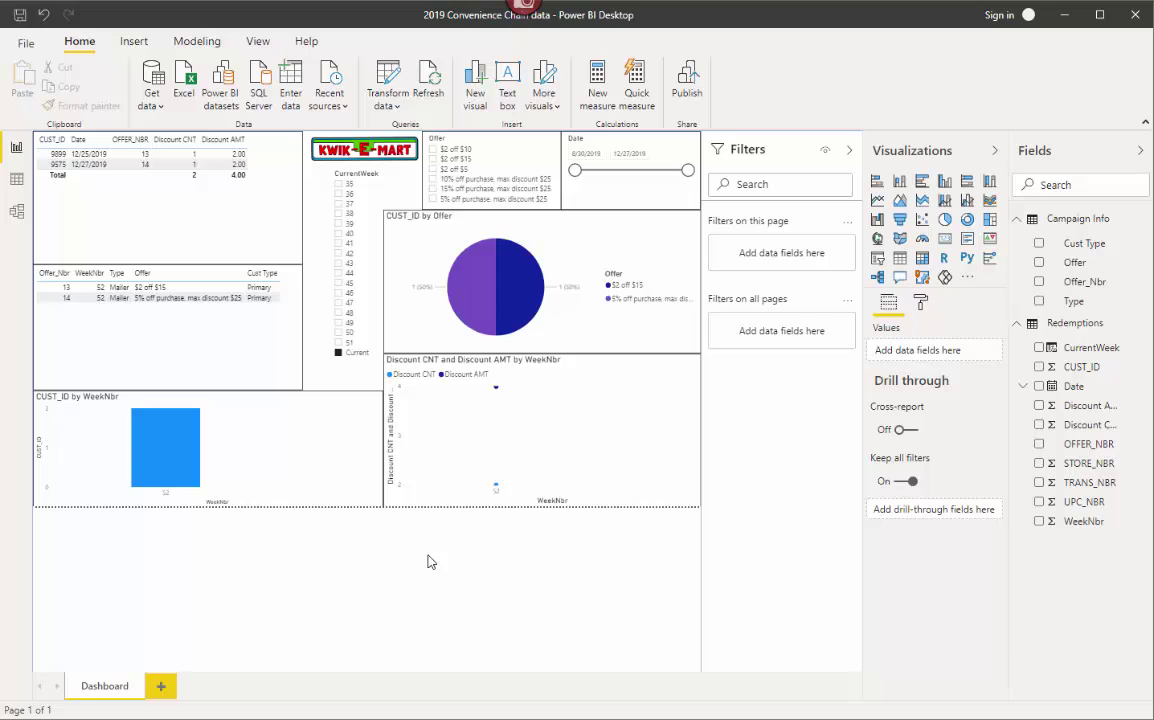
click(345, 195)
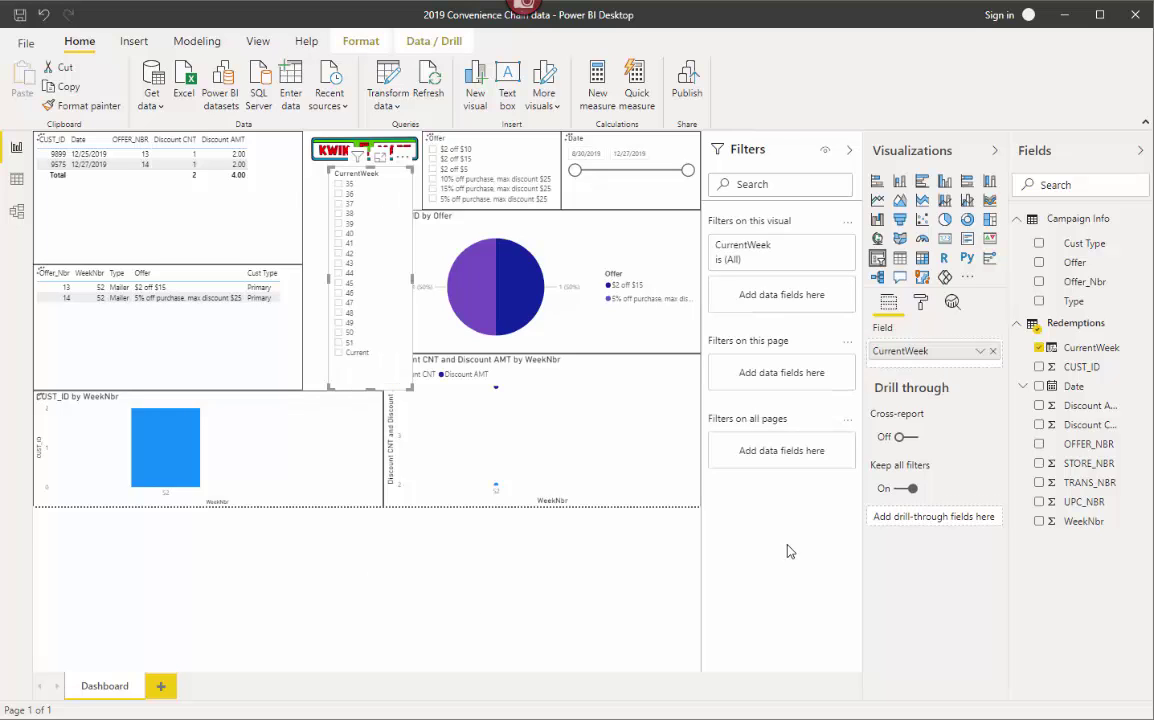
- Review the CurrentWeek column's formula and close it without making changes
click(1068, 348)
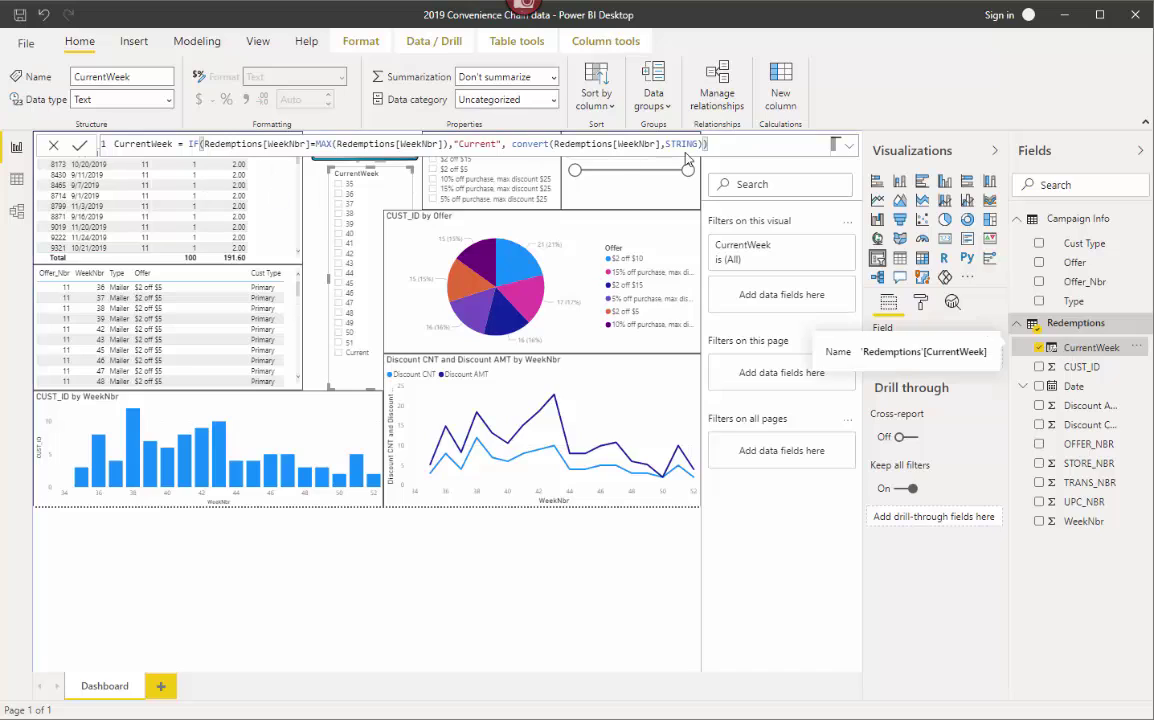
drag(276, 152, 100, 146)
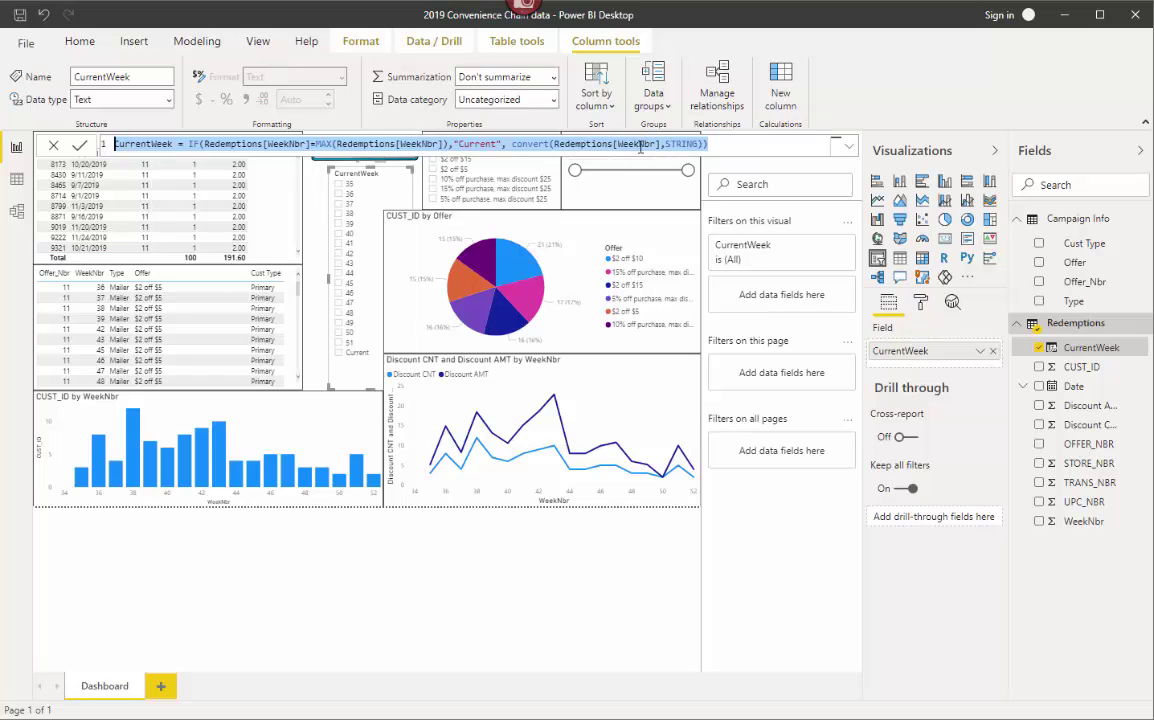
click(58, 147)
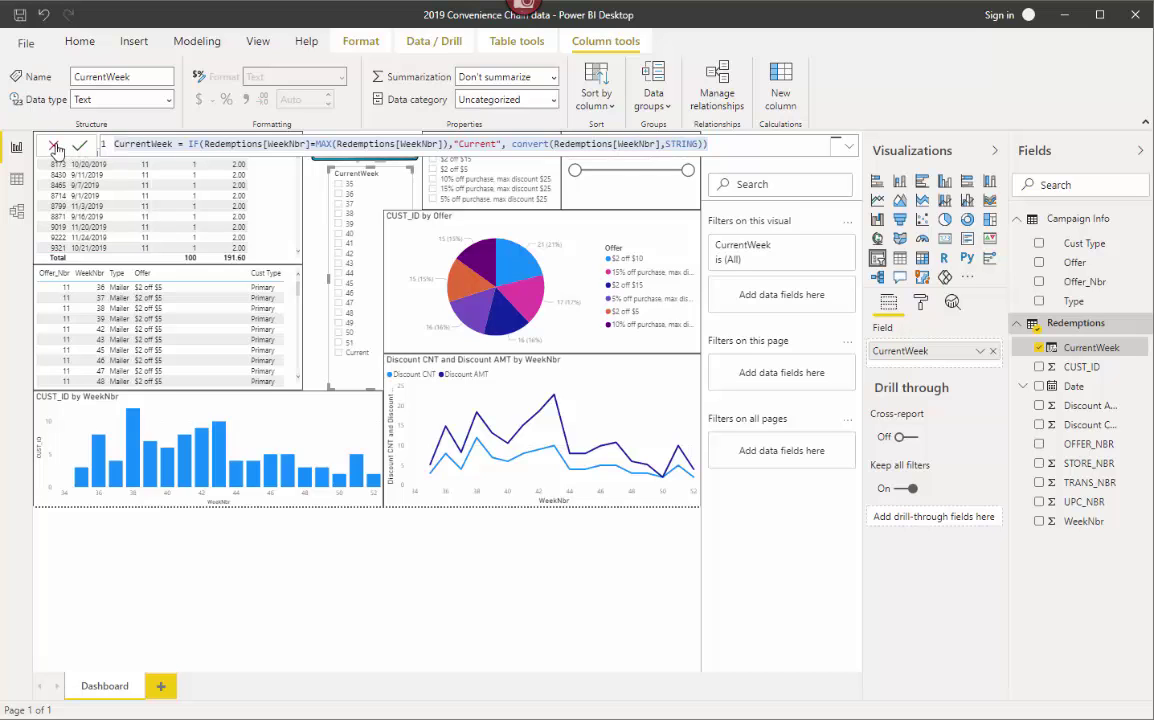
- In the Redemptions table data, check the WeekNbr column's type and confirm CurrentWeek is Text
click(16, 180)
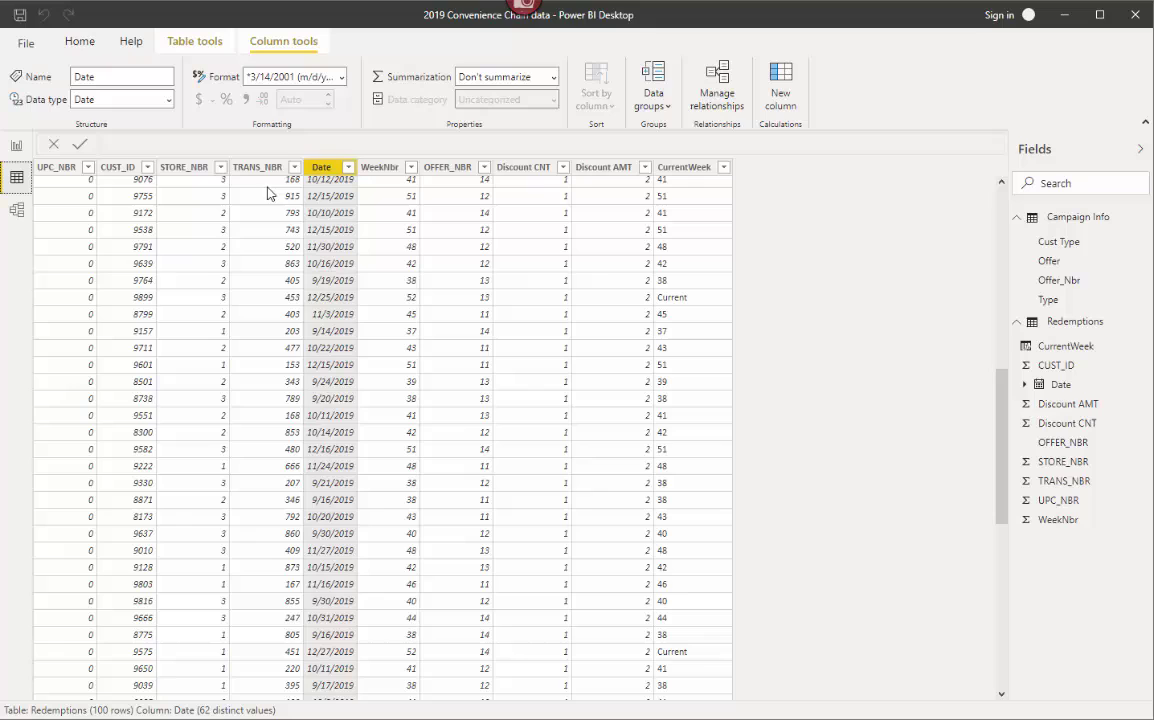
click(386, 171)
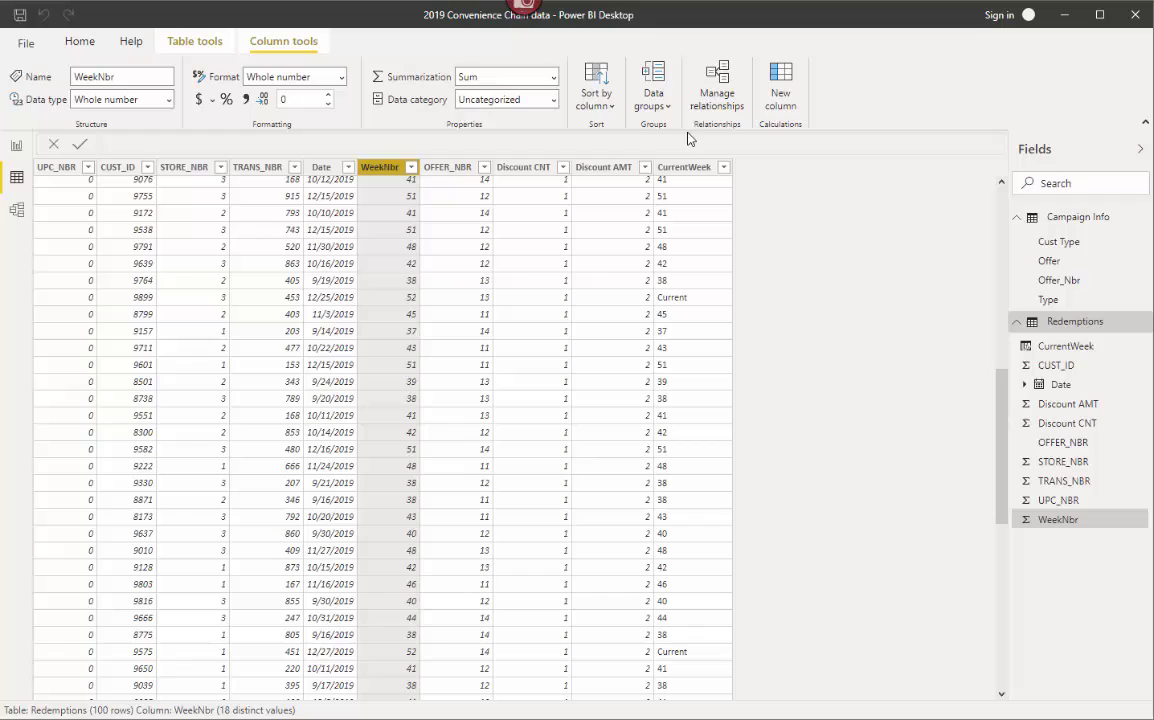
click(684, 167)
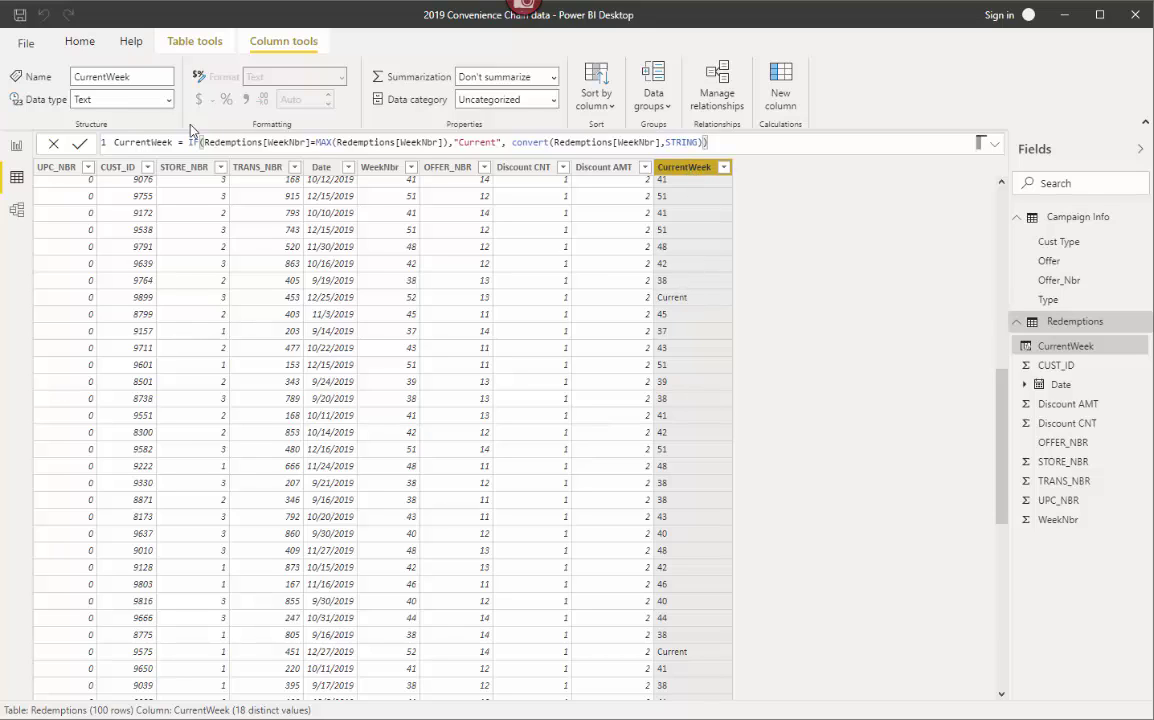
click(16, 145)
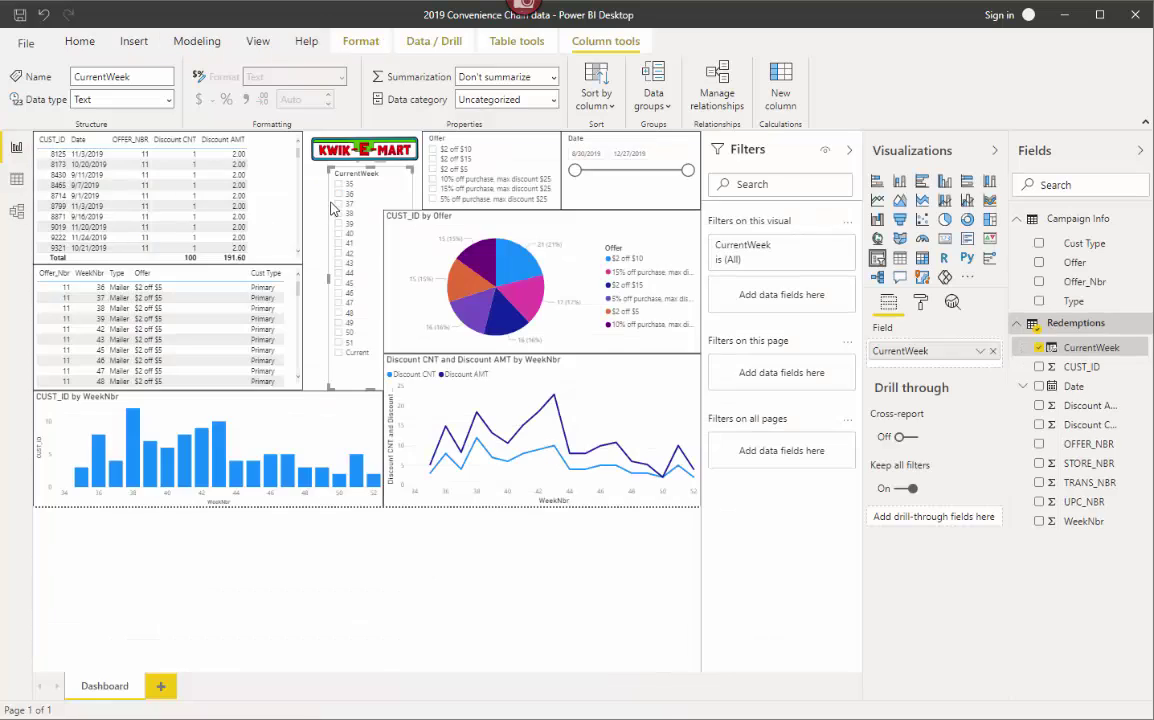
click(471, 577)
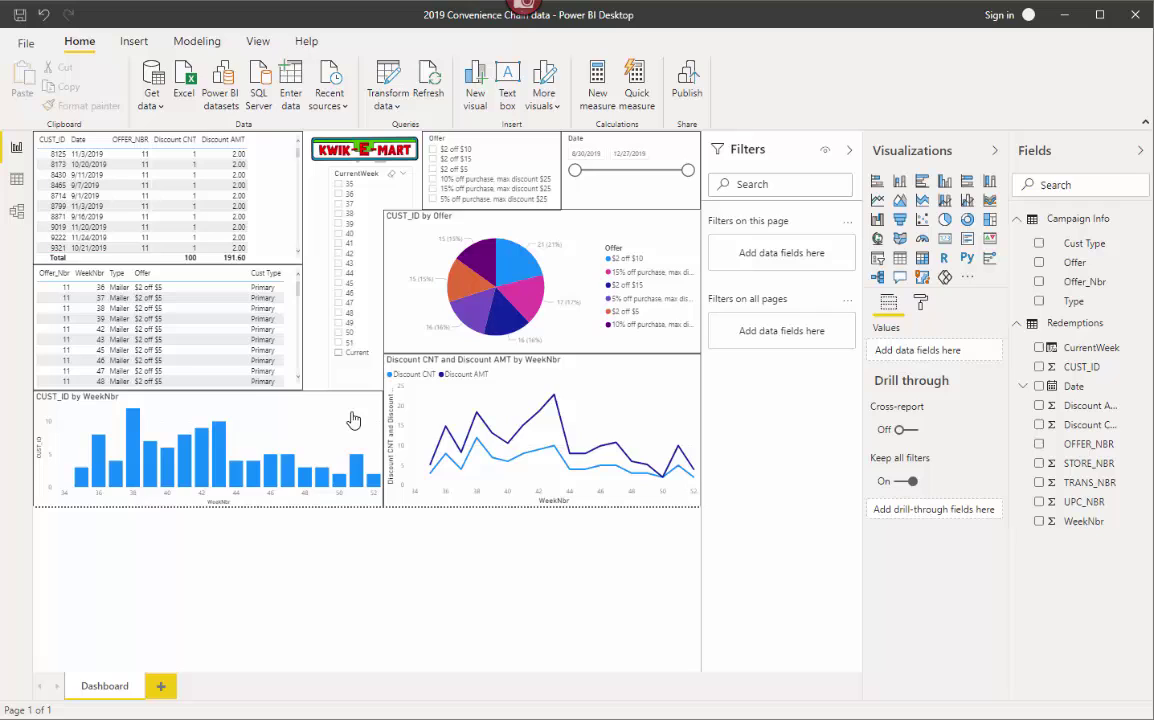
click(340, 362)
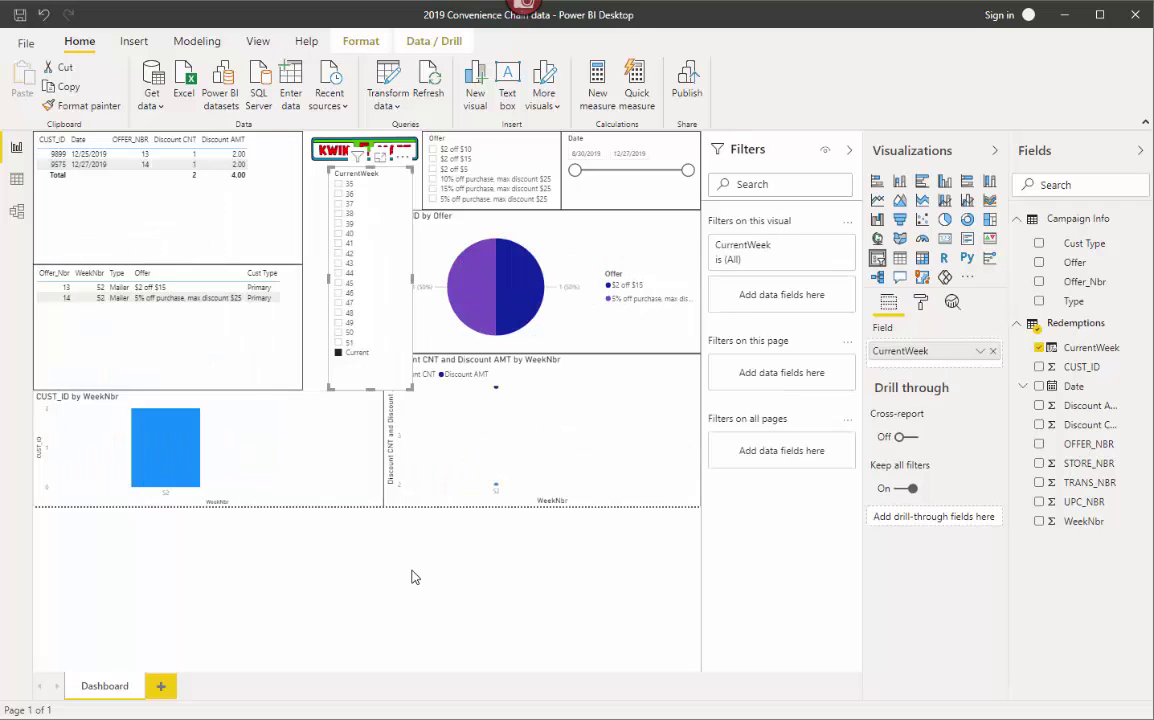
click(360, 386)
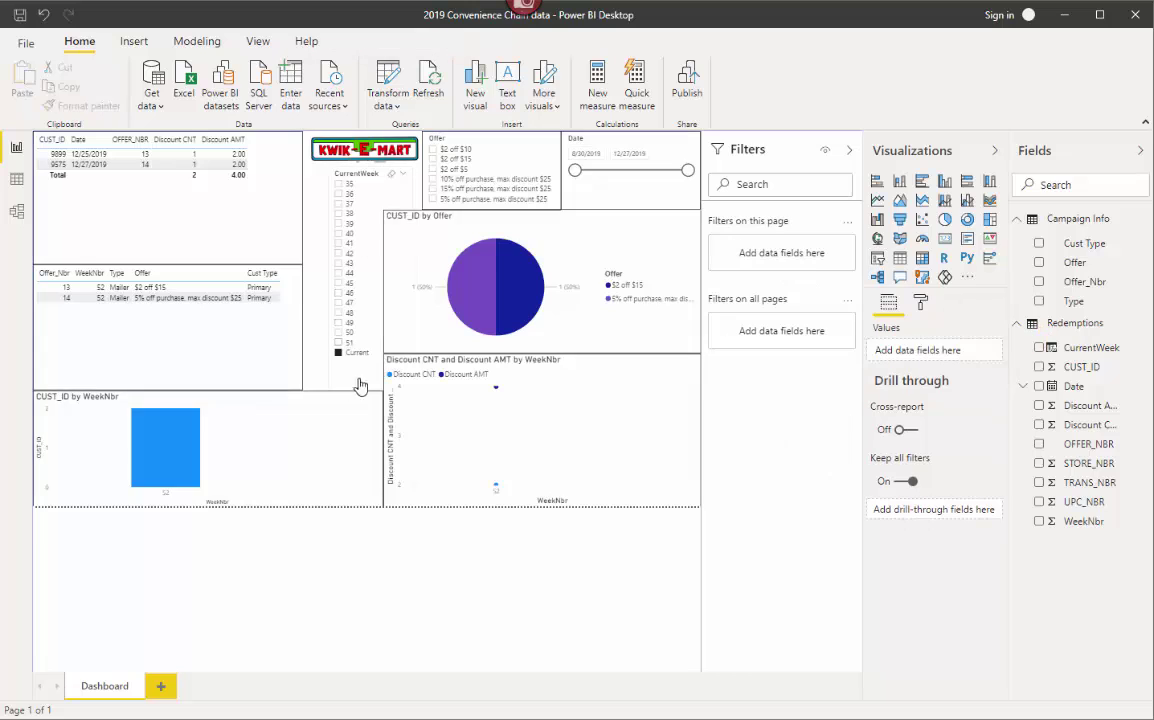
click(393, 181)
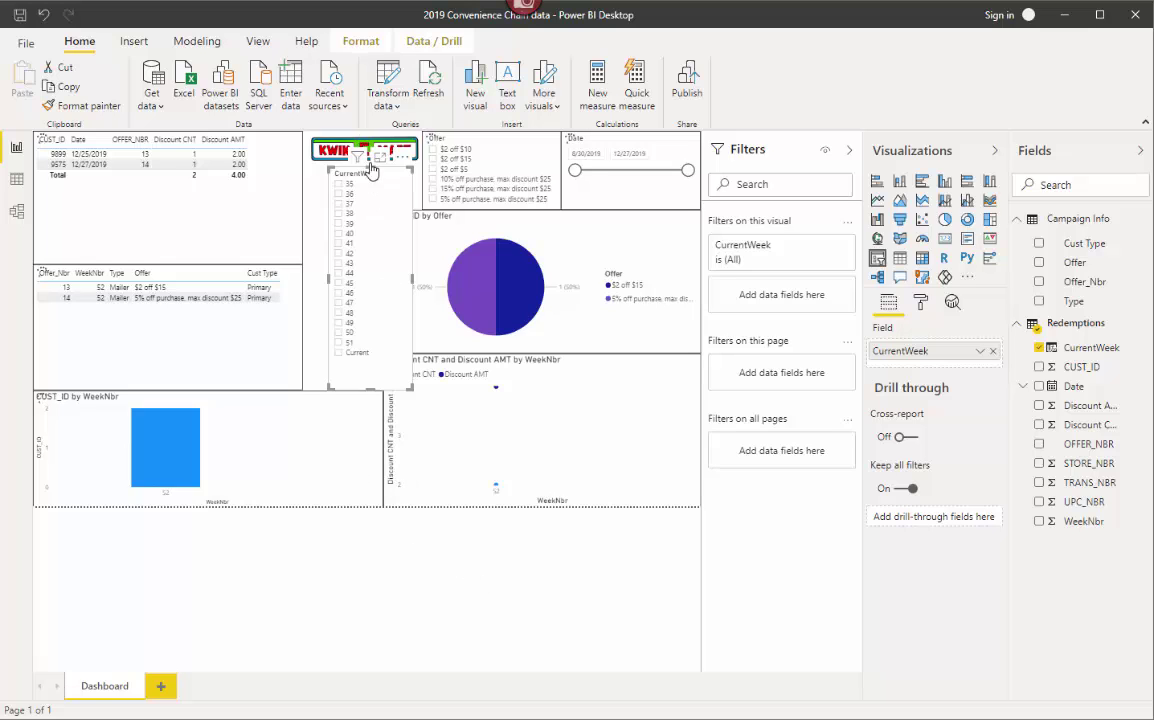
click(320, 375)
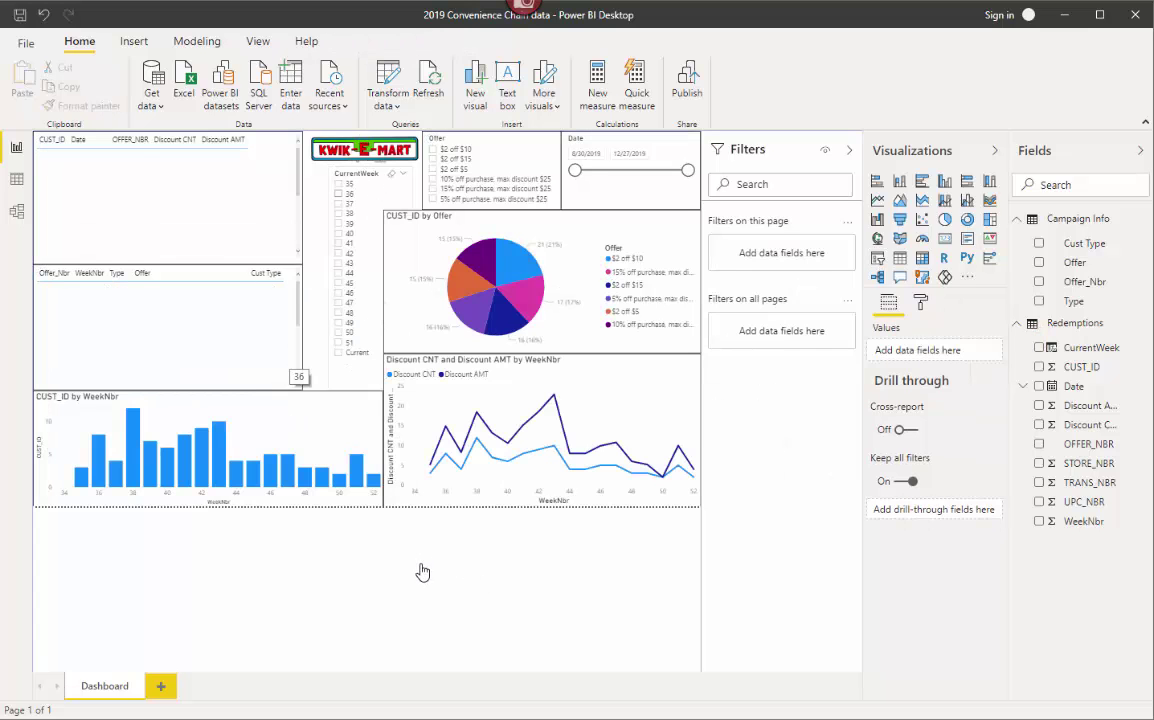